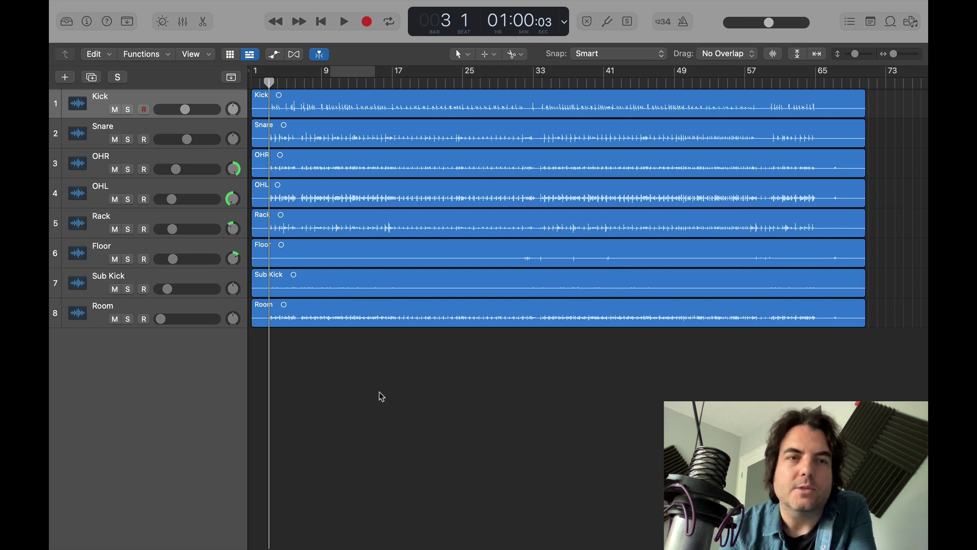
# Step: Play the original drum tracks from bar 3 to bar 9 and review their channel strips in the mixer
pyautogui.press('space')
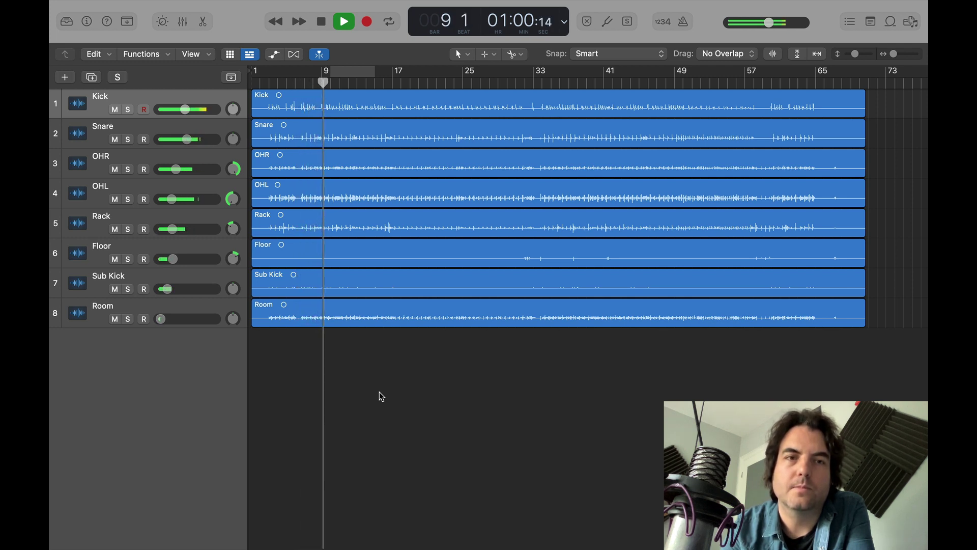
pyautogui.press('space')
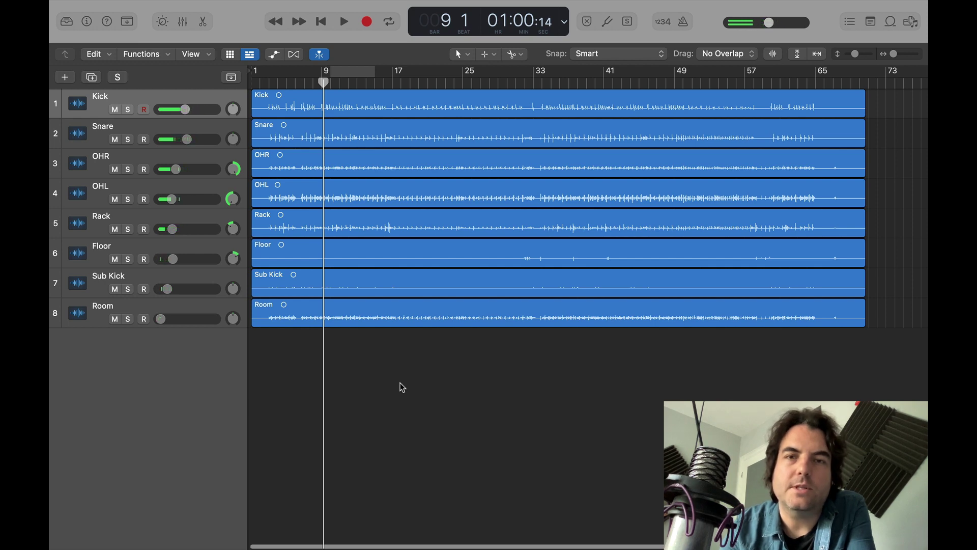
pyautogui.click(187, 25)
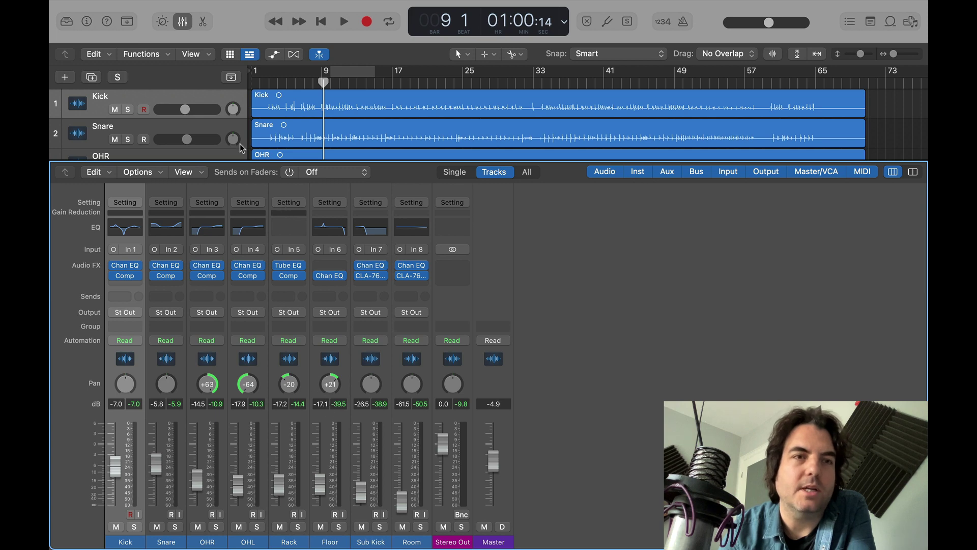
pyautogui.click(183, 21)
pyautogui.click(295, 82)
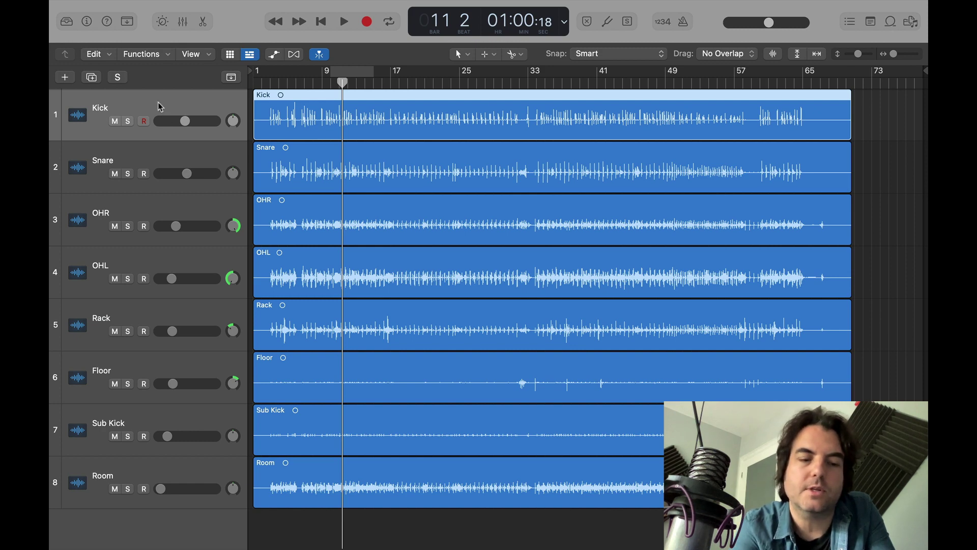
# Step: Create a sampled double of the Kick track with Drum Replacement/Doubling, using the Kick instrument and Doubling mode
pyautogui.hotkey('ctrl', 'd')
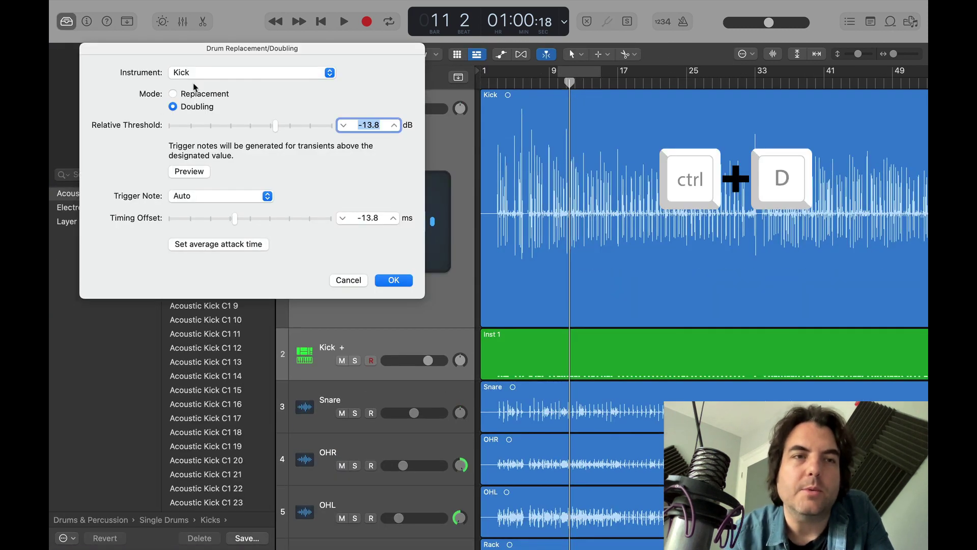
pyautogui.moveTo(309, 48); pyautogui.dragTo(291, 44)
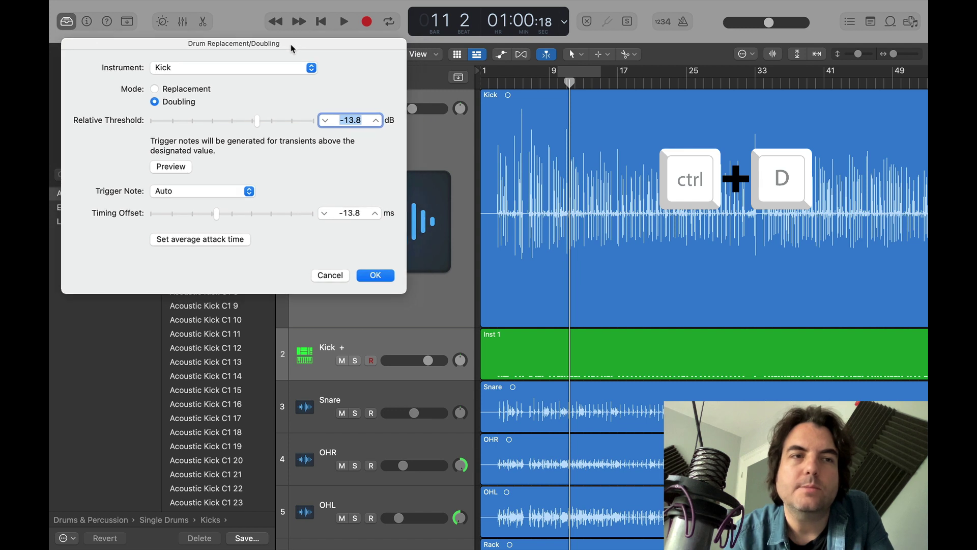
pyautogui.click(297, 69)
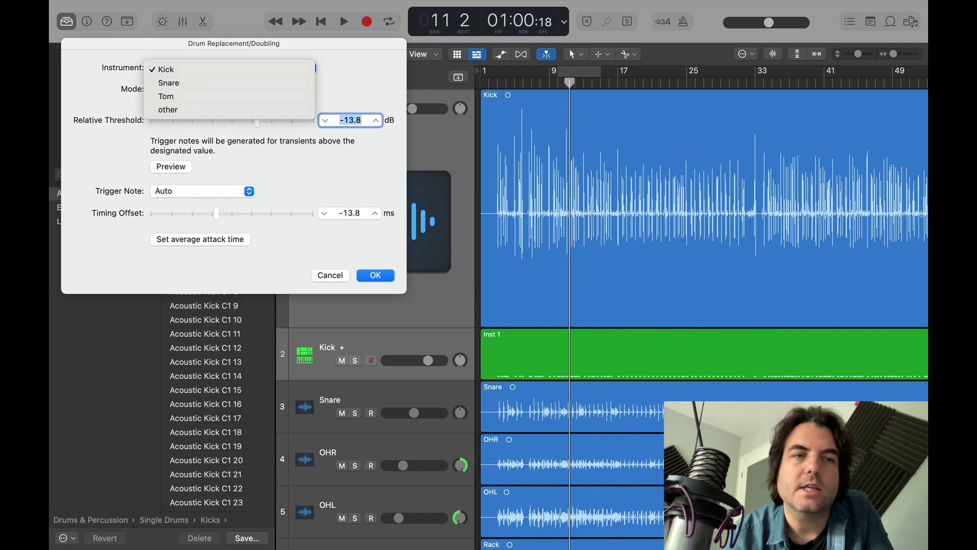
pyautogui.click(296, 70)
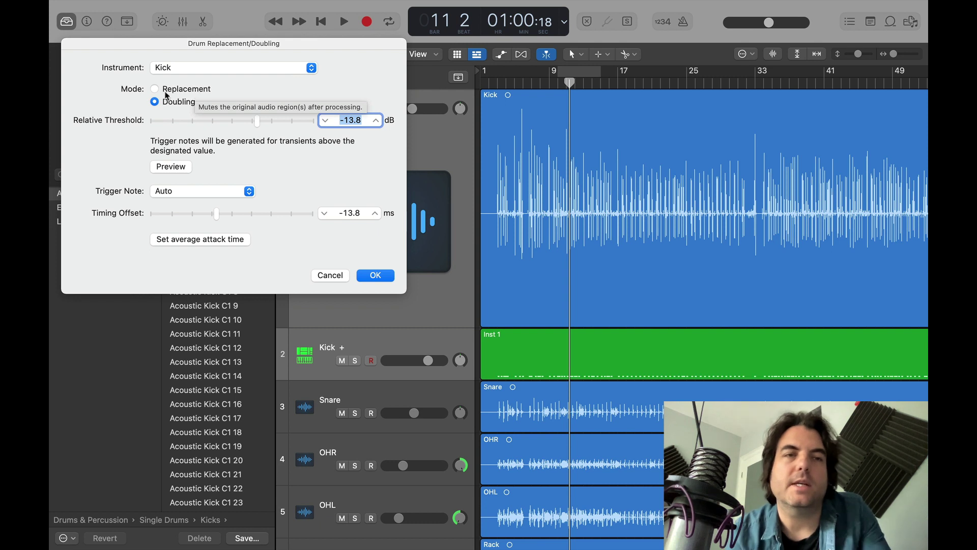
pyautogui.moveTo(330, 45); pyautogui.dragTo(429, 42)
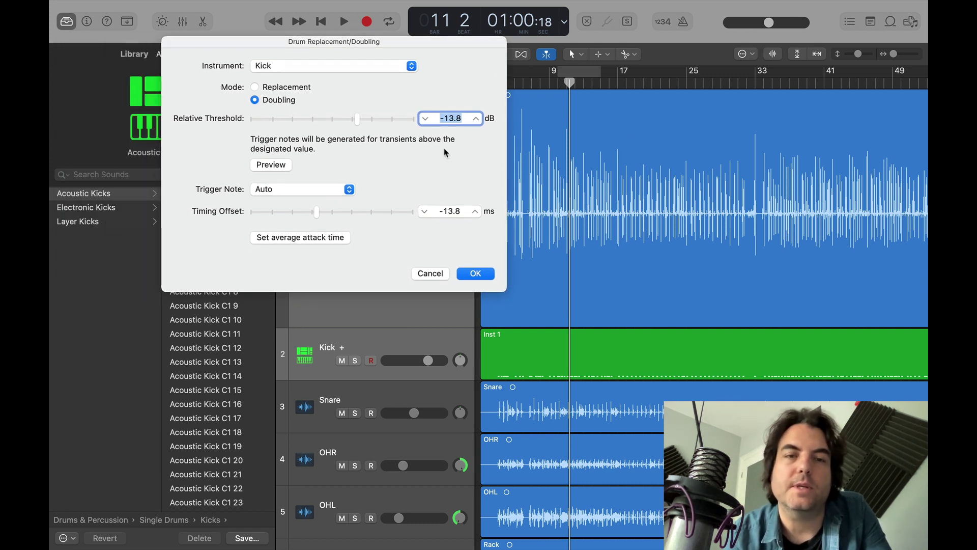
pyautogui.click(474, 272)
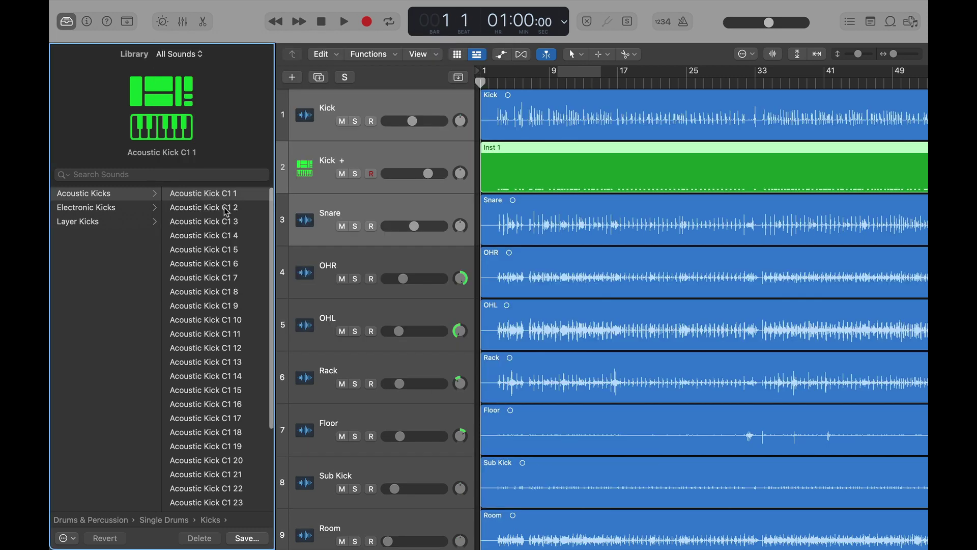
# Step: Audition Acoustic Kick C1 2 through C1 5 during playback and choose Acoustic Kick C1 3 for the Kick + track
pyautogui.scroll(-3, 226, 270)
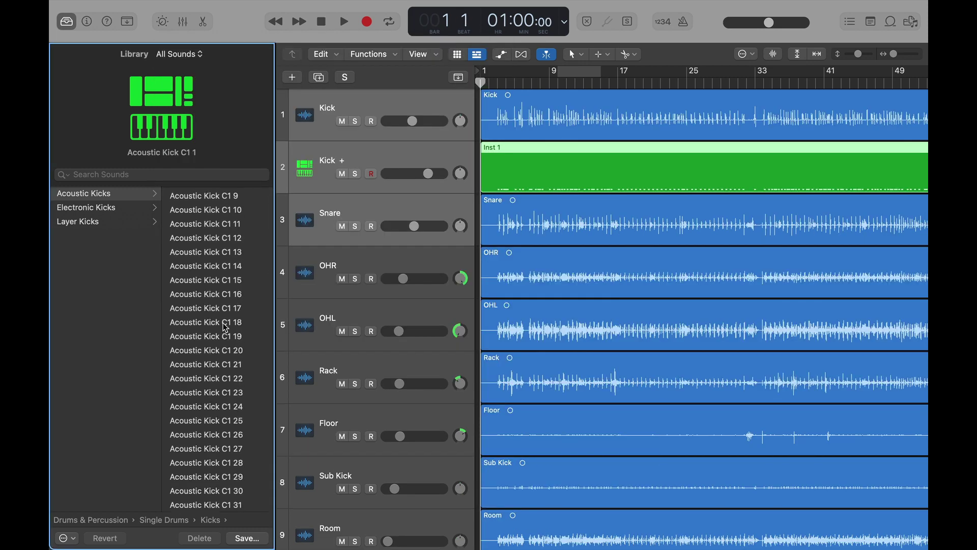
pyautogui.scroll(3, 225, 328)
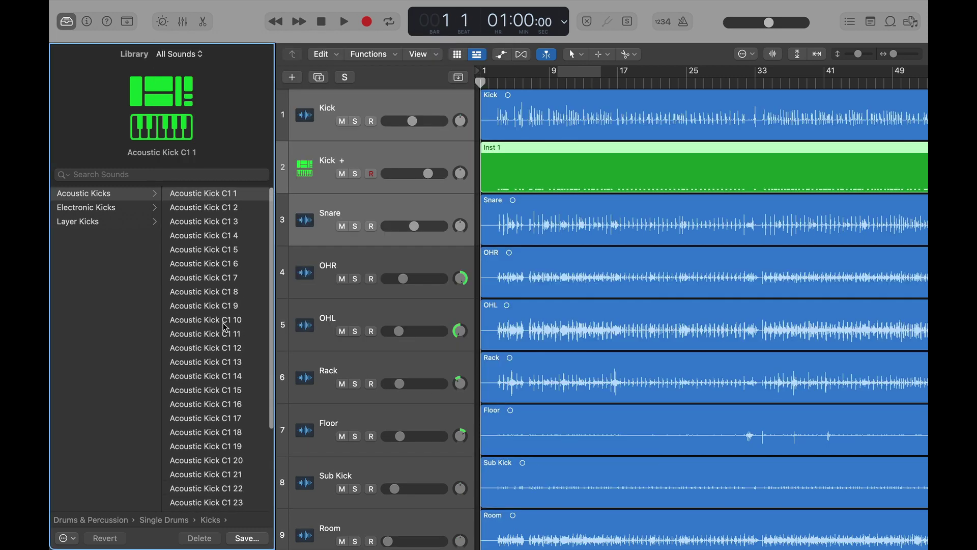
pyautogui.click(224, 208)
pyautogui.press('space')
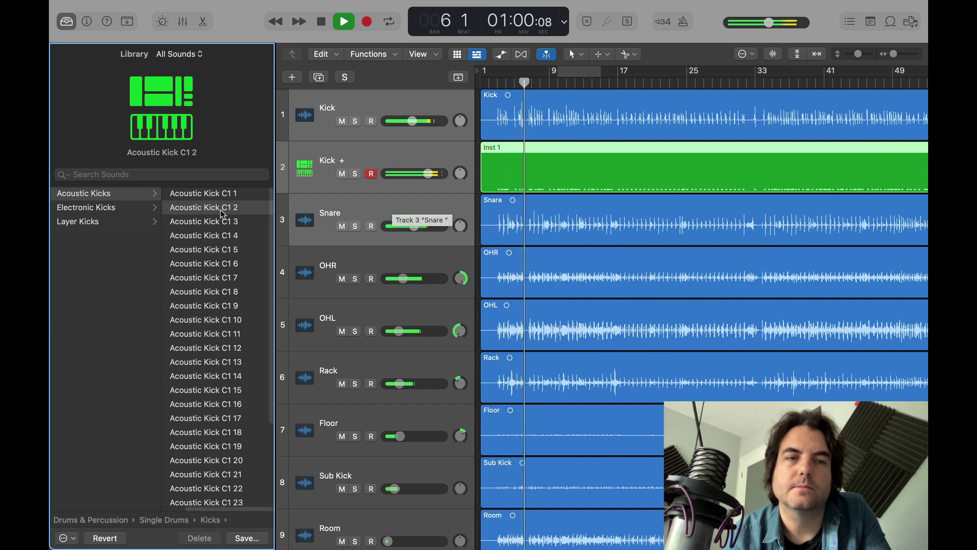
pyautogui.click(214, 226)
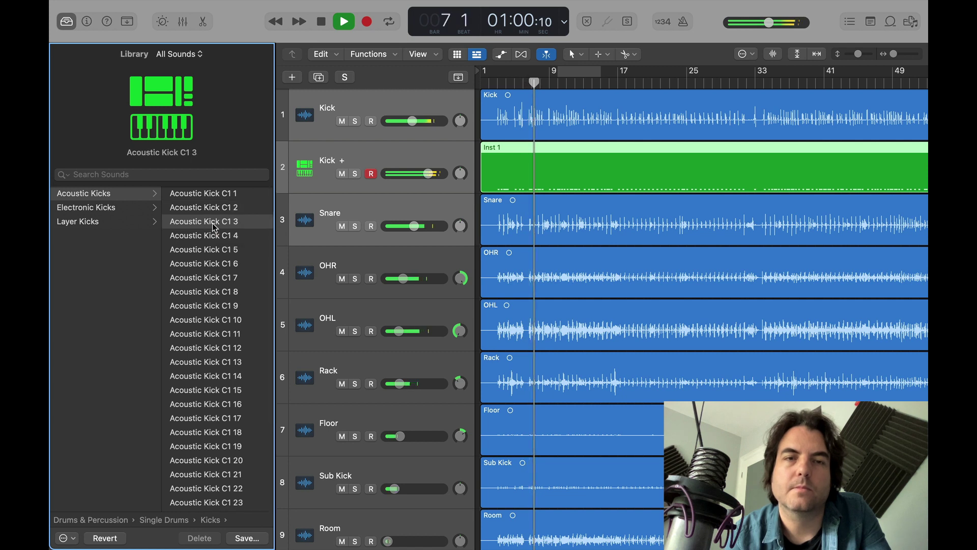
pyautogui.click(213, 240)
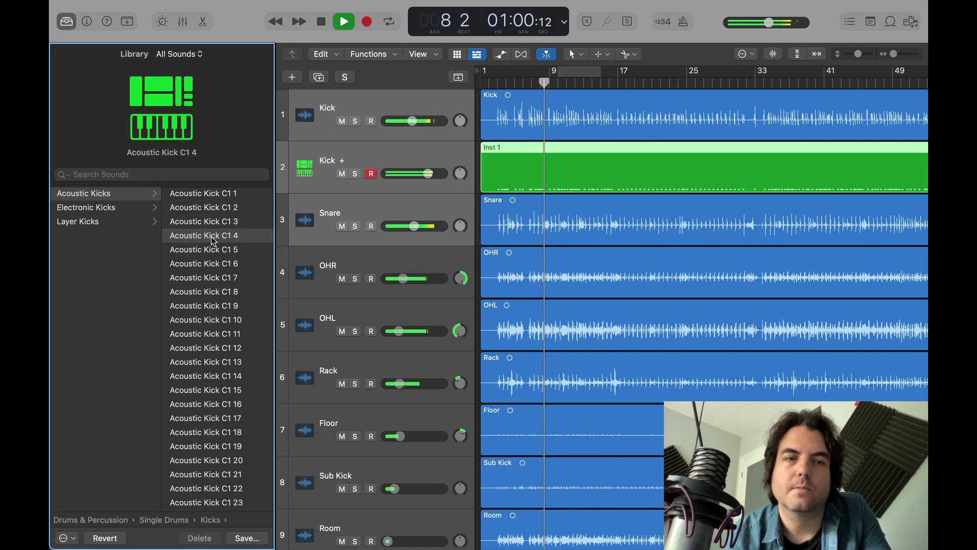
pyautogui.click(211, 254)
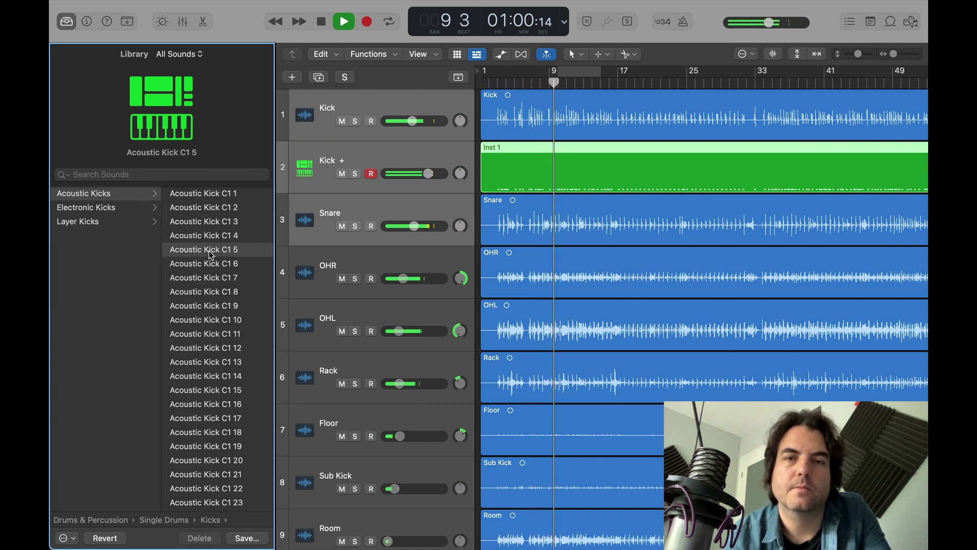
pyautogui.click(213, 222)
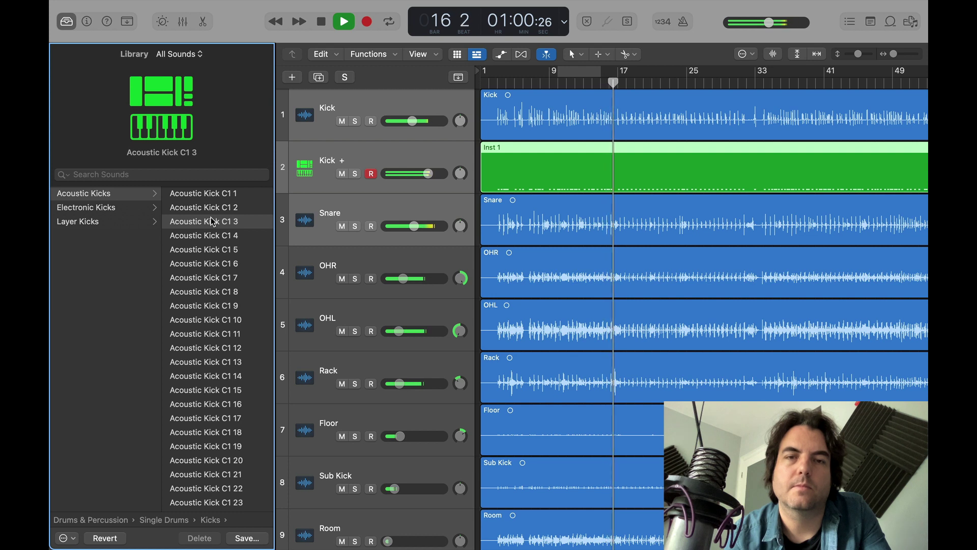
pyautogui.press('space')
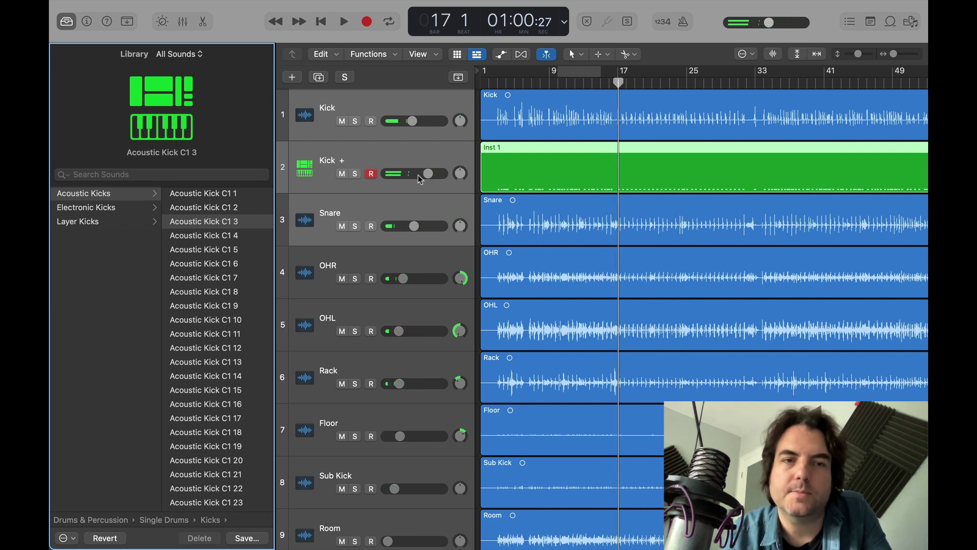
# Step: Start Drum Replacement/Doubling on the Snare track with the Snare instrument and a relative threshold of -24.8 dB
pyautogui.click(425, 211)
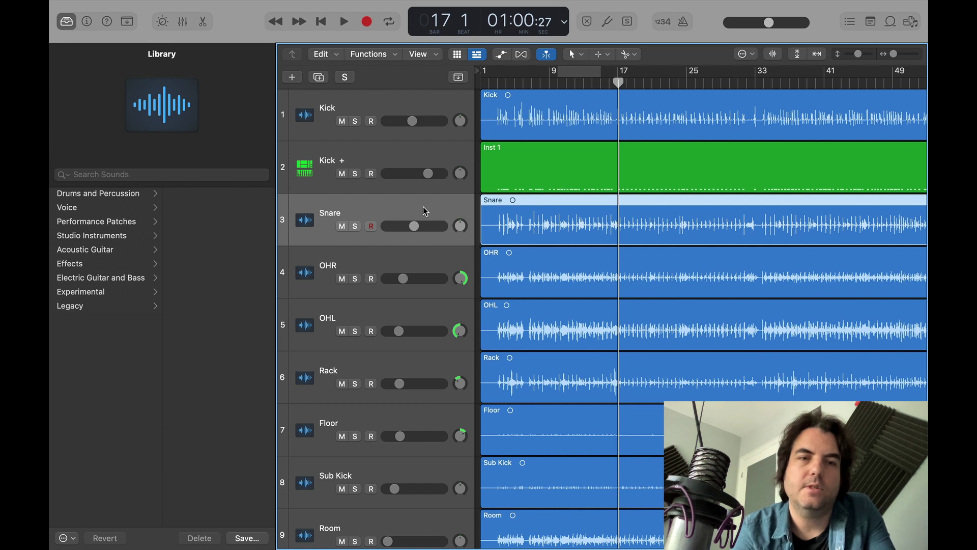
pyautogui.hotkey('ctrl', 'd')
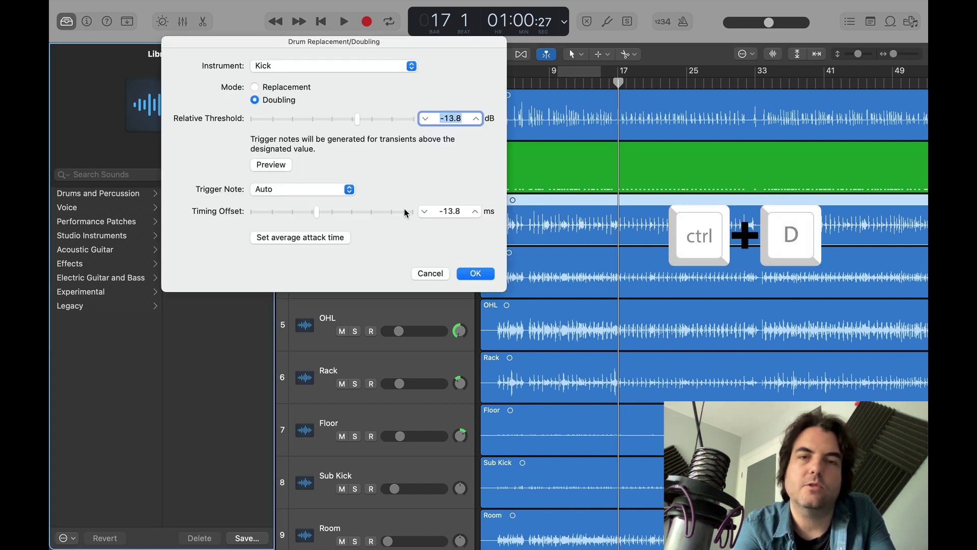
pyautogui.moveTo(431, 44); pyautogui.dragTo(359, 45)
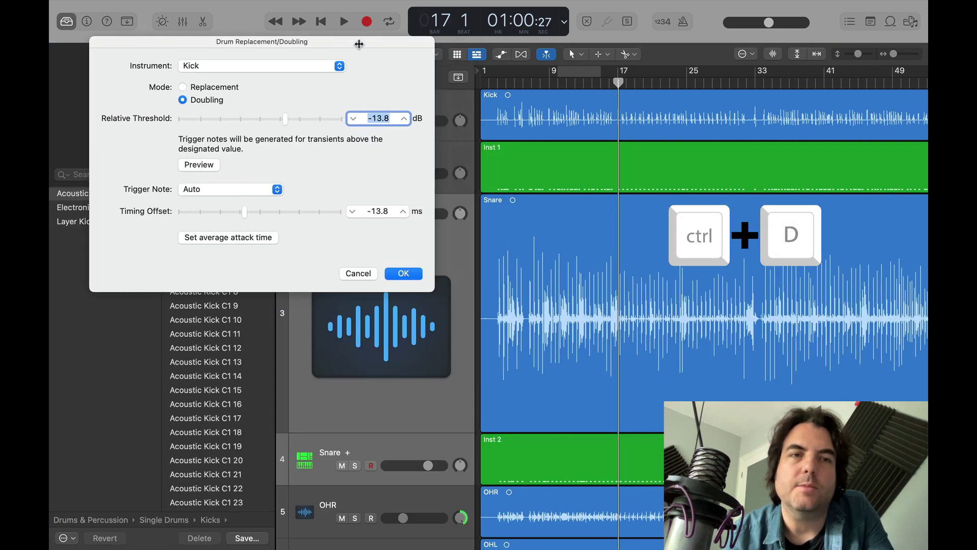
pyautogui.click(337, 66)
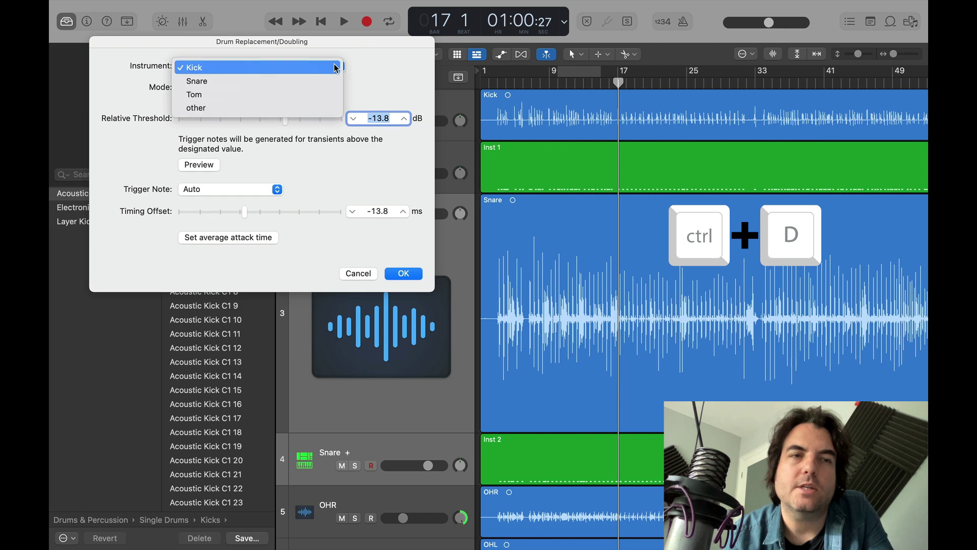
pyautogui.click(316, 81)
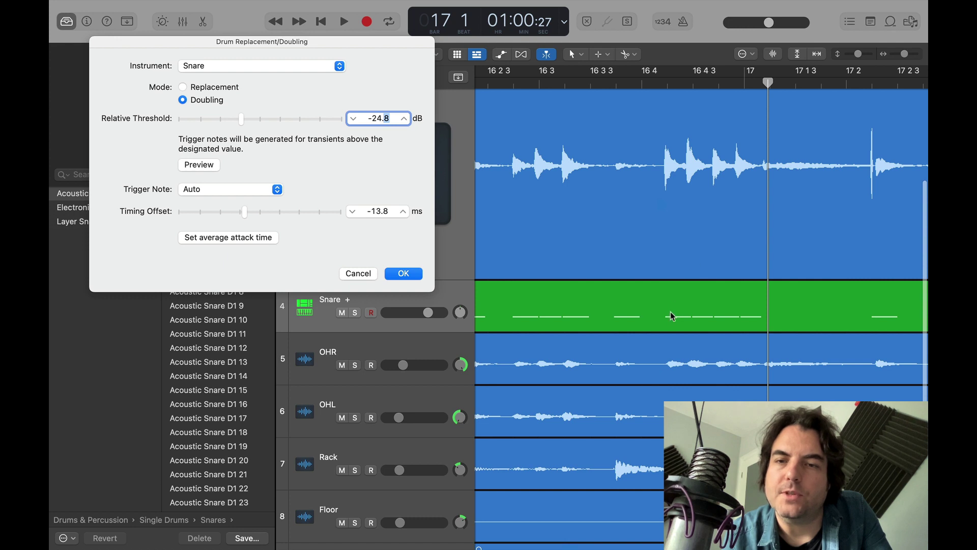
# Step: Check the generated snare trigger notes against the snare waveform between bars 14 and 17, and apply the doubling
pyautogui.hscroll(-5, 687, 313)
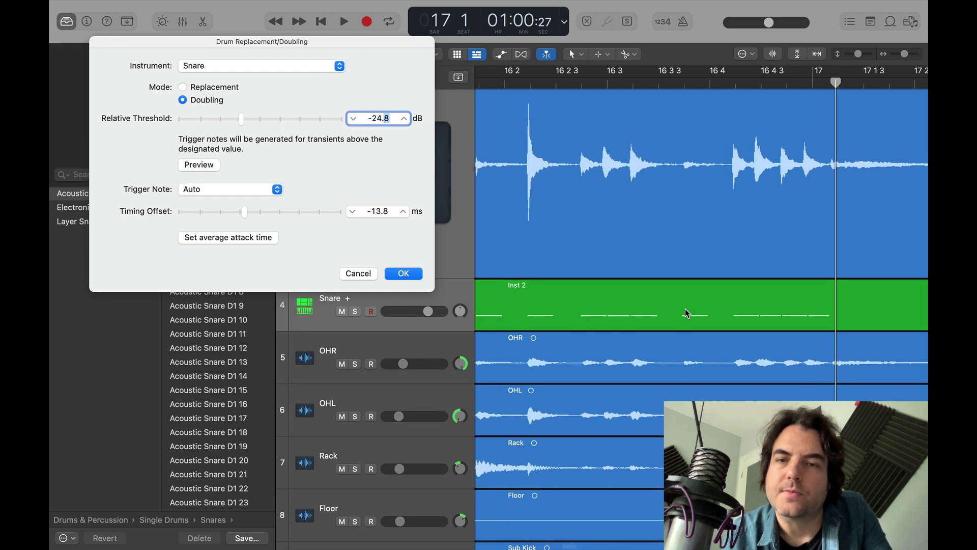
pyautogui.hscroll(-8, 685, 308)
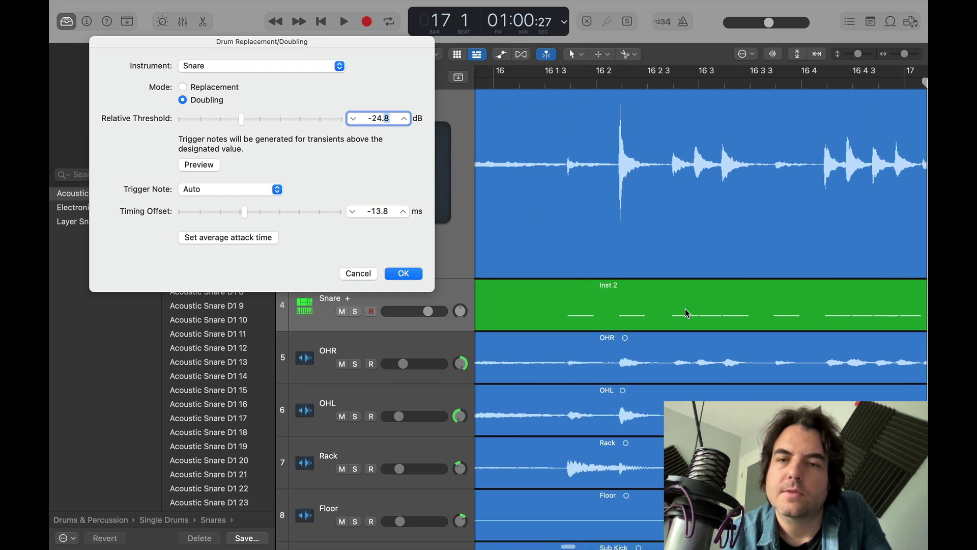
pyautogui.hscroll(-6, 685, 308)
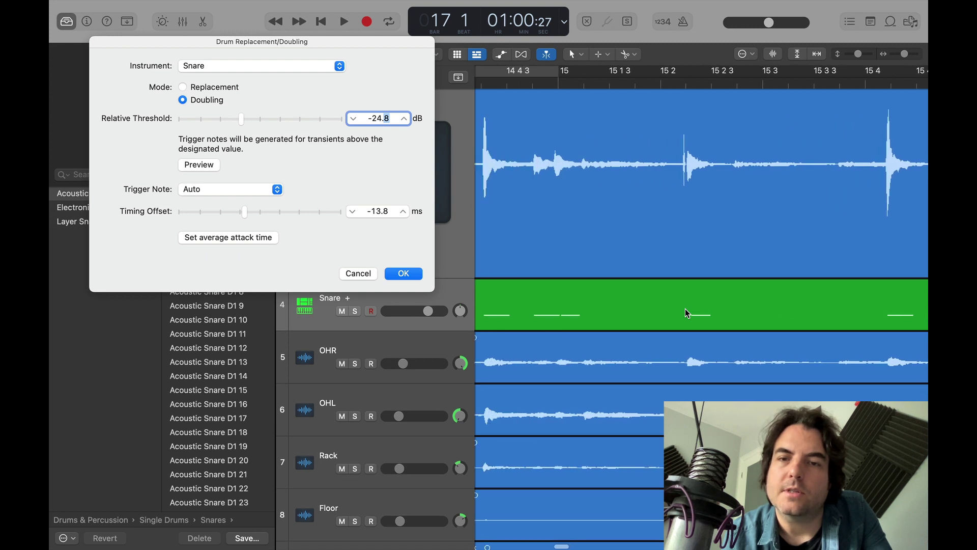
pyautogui.scroll(-6, 686, 309)
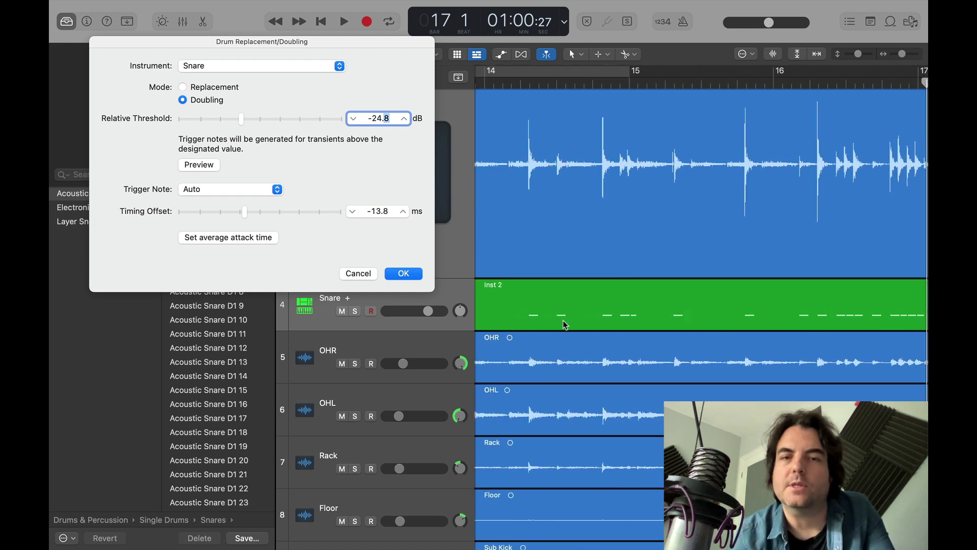
pyautogui.scroll(5, 637, 304)
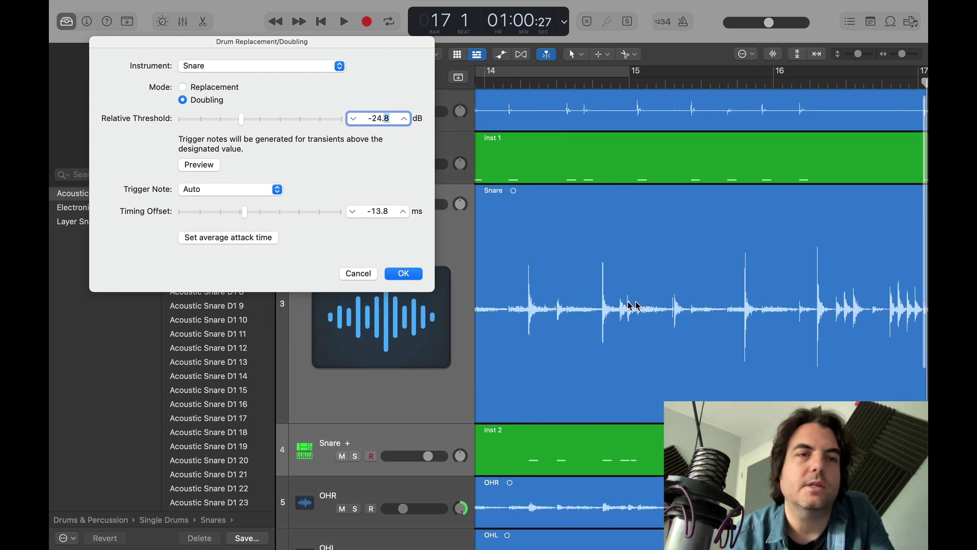
pyautogui.click(403, 275)
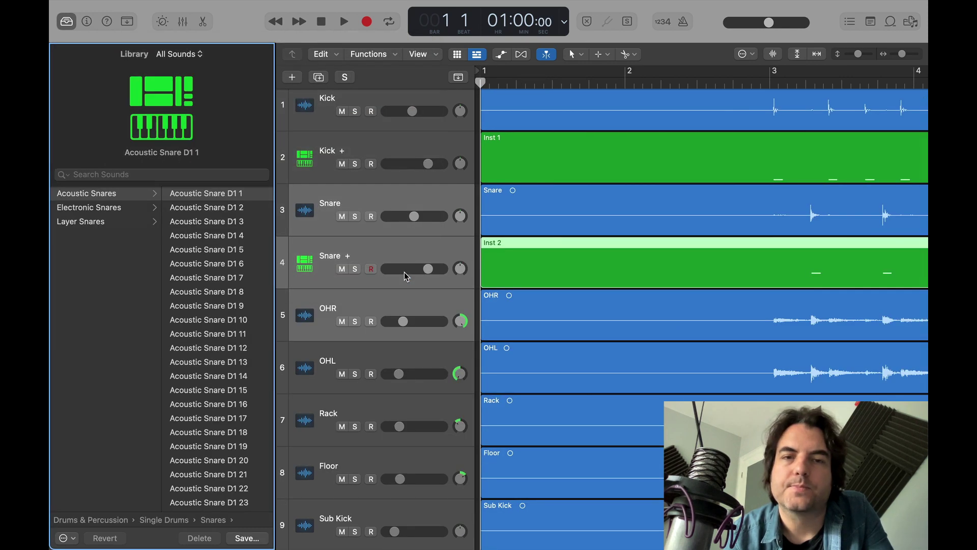
# Step: Play the drums from bar 3 and set the Snare + track's sound to Acoustic Snare D1 15, listening to the result
pyautogui.scroll(-5, 201, 342)
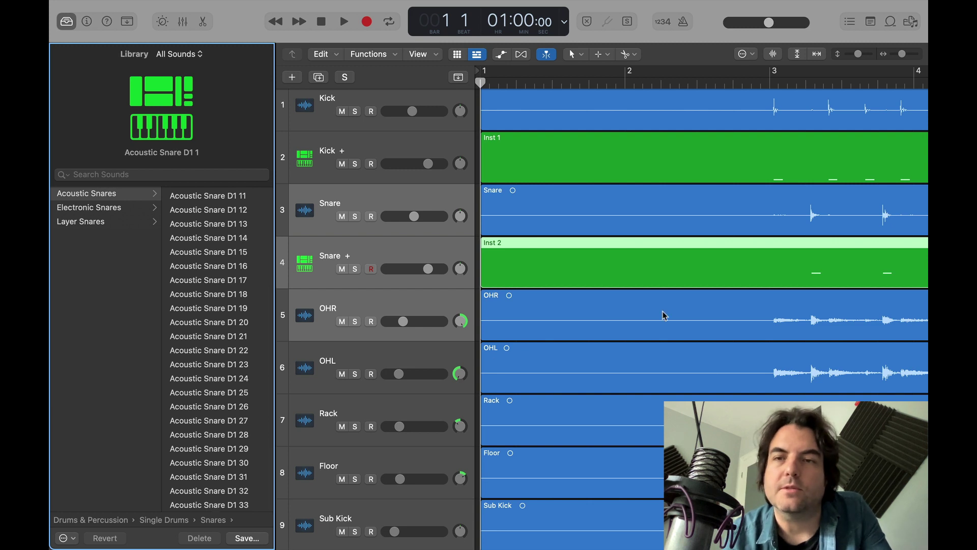
pyautogui.hscroll(5, 664, 316)
pyautogui.click(509, 82)
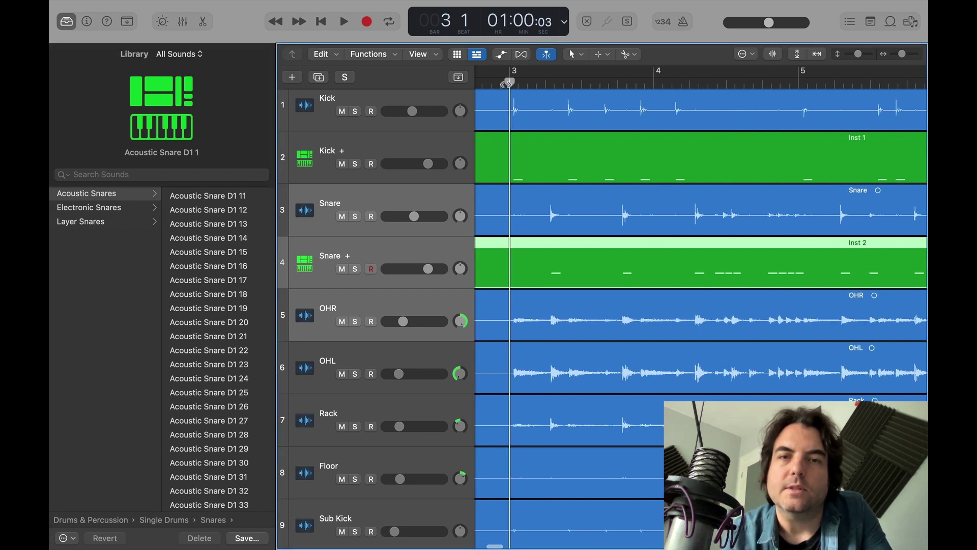
pyautogui.press('space')
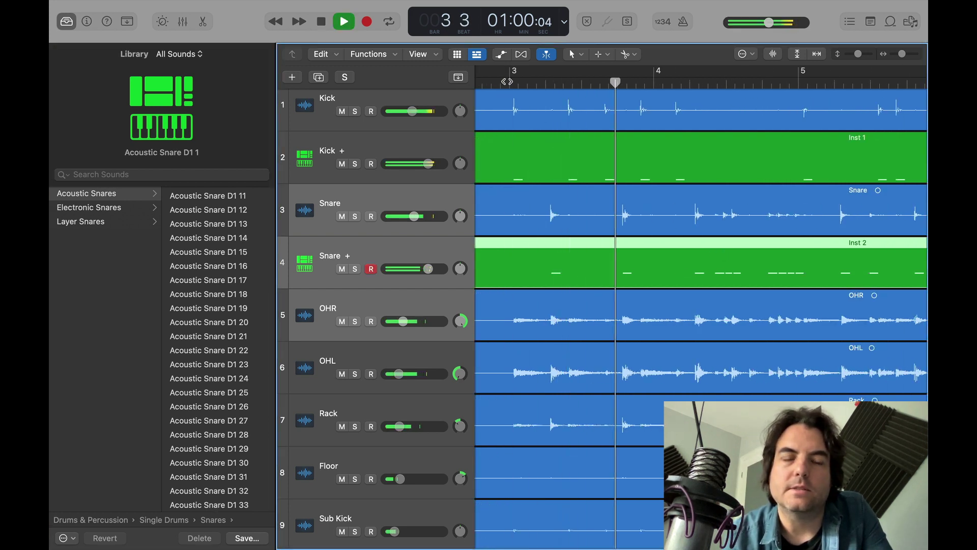
pyautogui.click(227, 253)
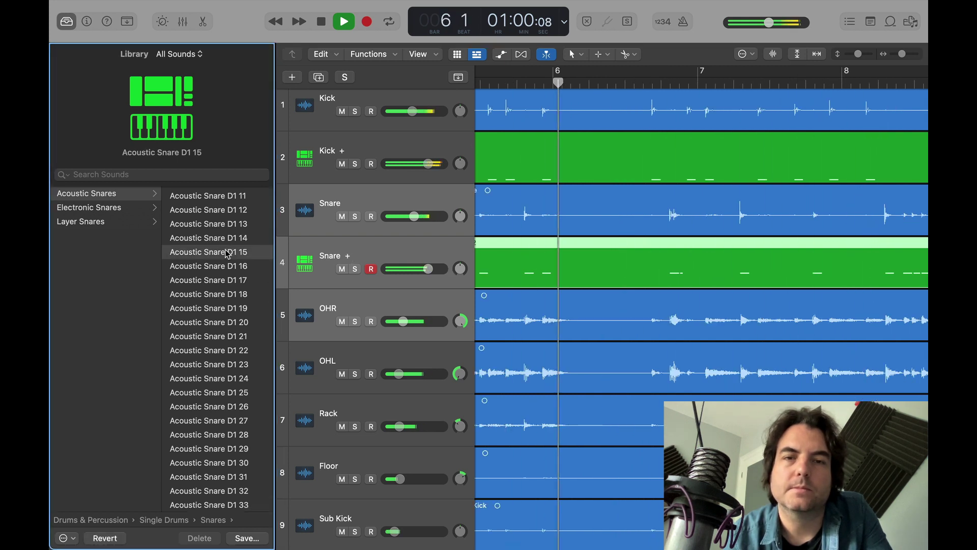
pyautogui.press('space')
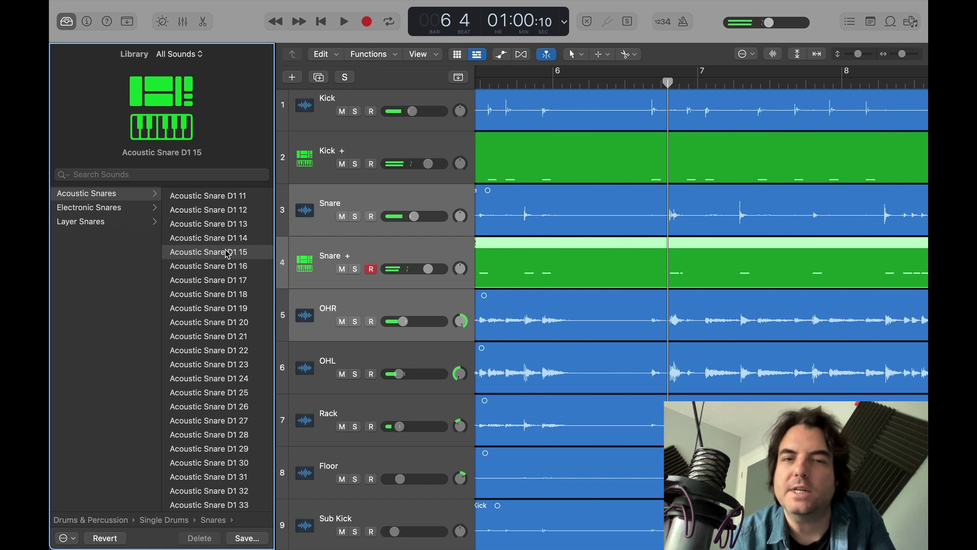
pyautogui.press('space')
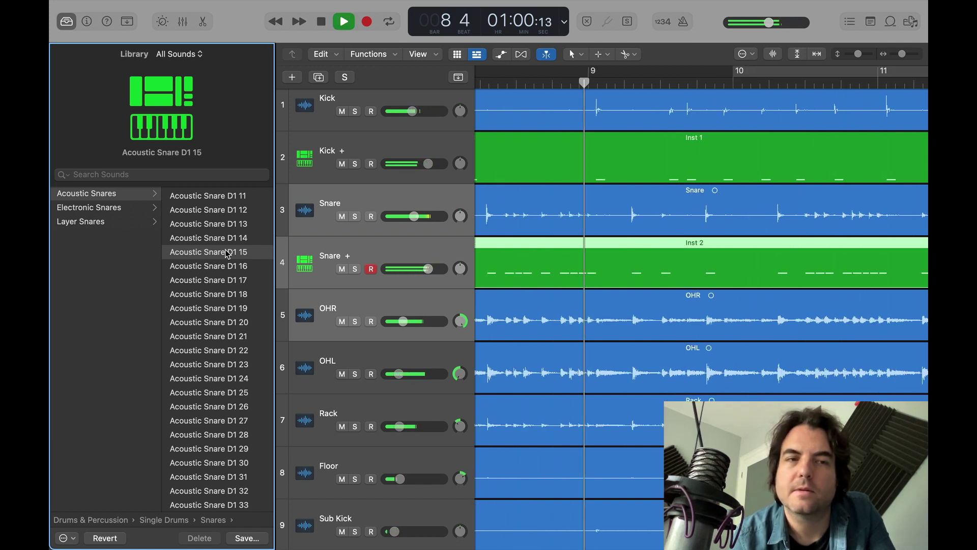
# Step: Audition Acoustic Snare D1 14, D1 21 and D1 11 on the Snare + track against the playing drums
pyautogui.press('space')
pyautogui.click(226, 239)
pyautogui.press('space')
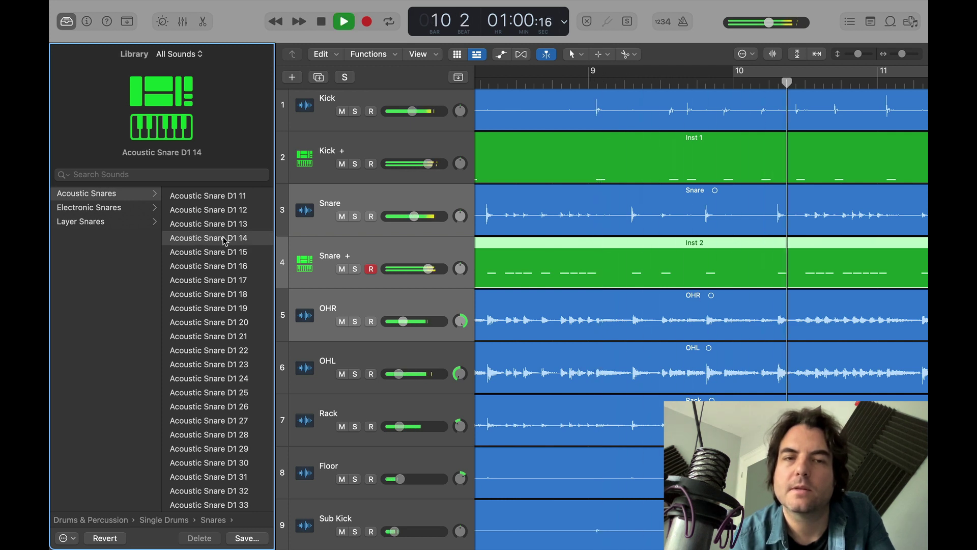
pyautogui.press('space')
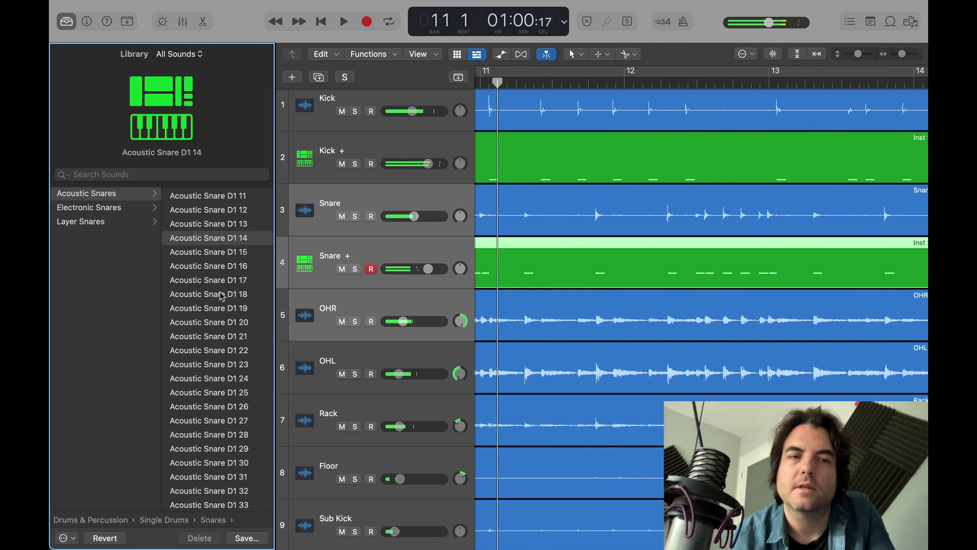
pyautogui.click(216, 336)
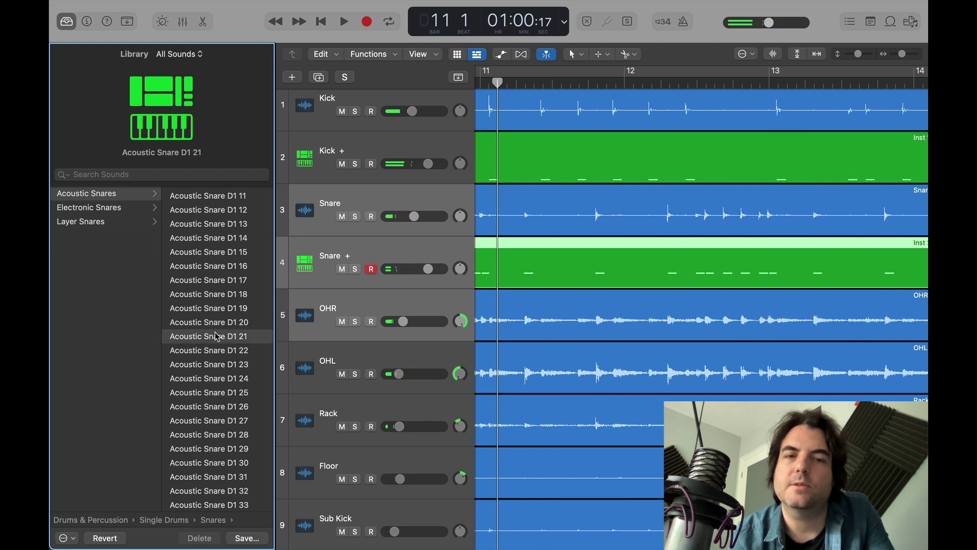
pyautogui.press('space')
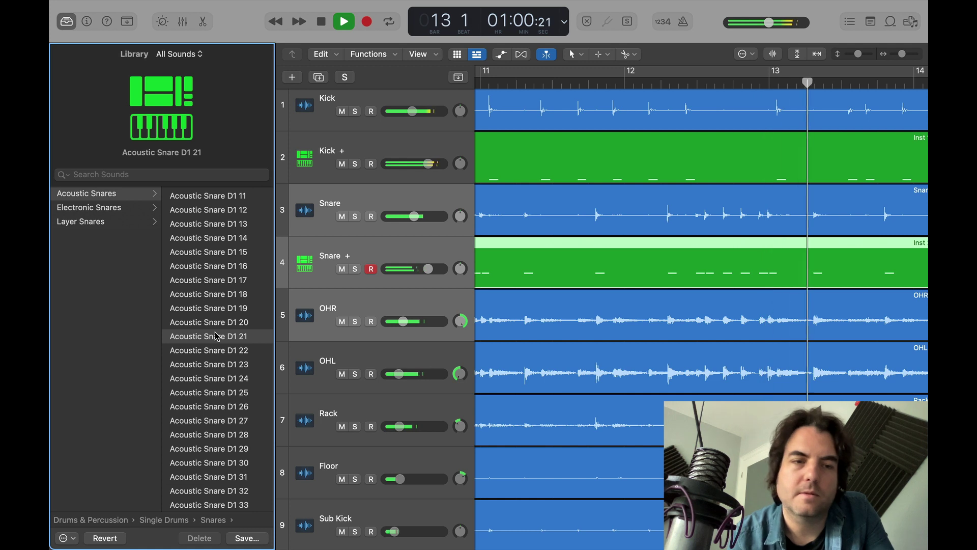
pyautogui.press('space')
pyautogui.click(227, 200)
pyautogui.press('space')
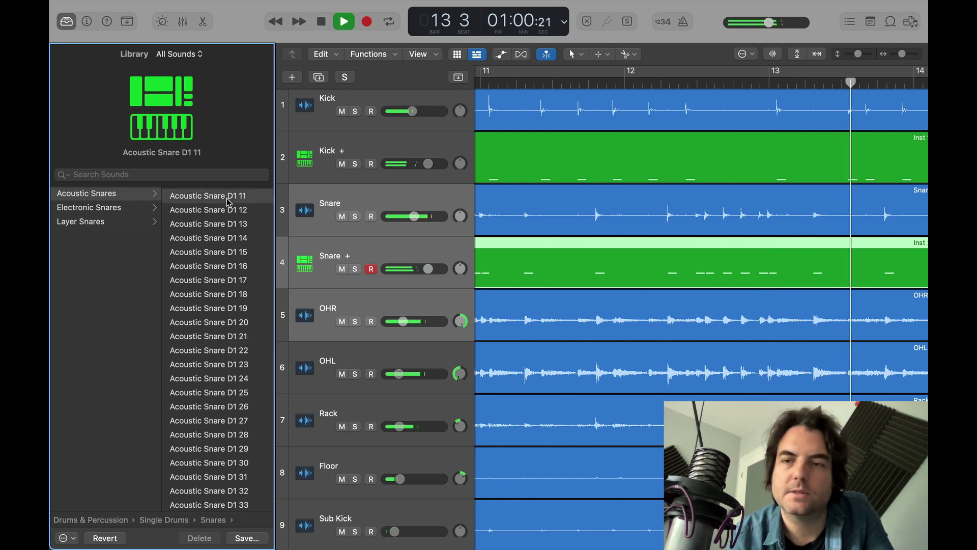
# Step: Audition Acoustic Snare D1 27 through D1 33 one after another on the Snare + track during playback
pyautogui.click(214, 423)
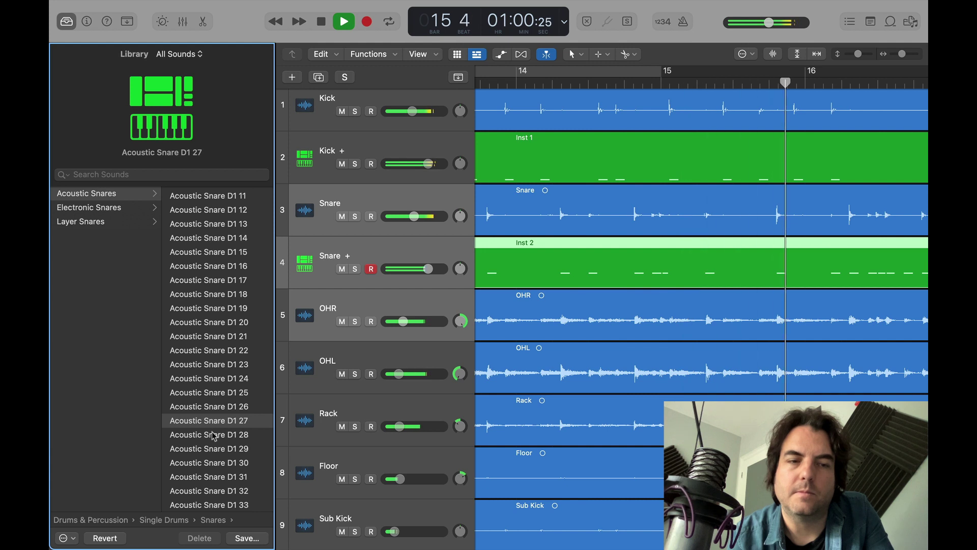
pyautogui.click(213, 436)
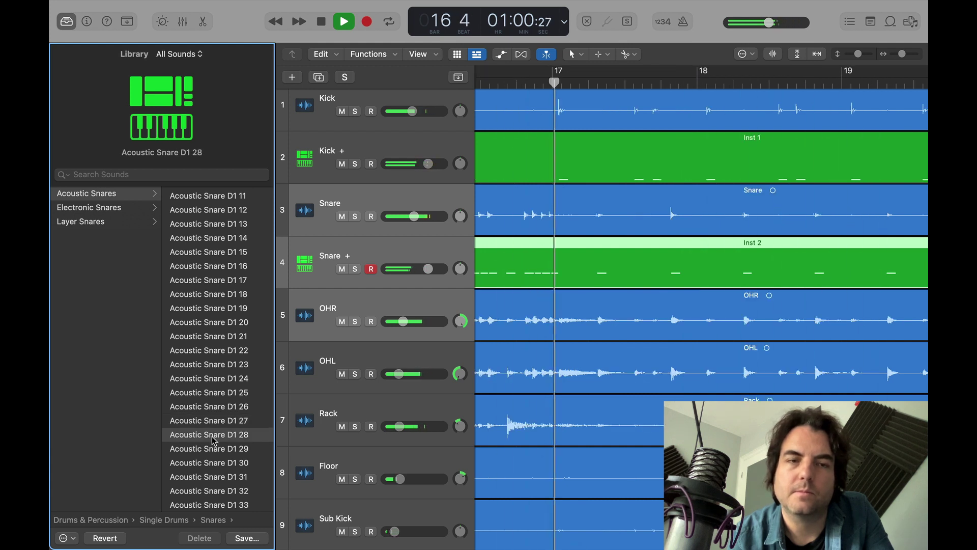
pyautogui.click(212, 451)
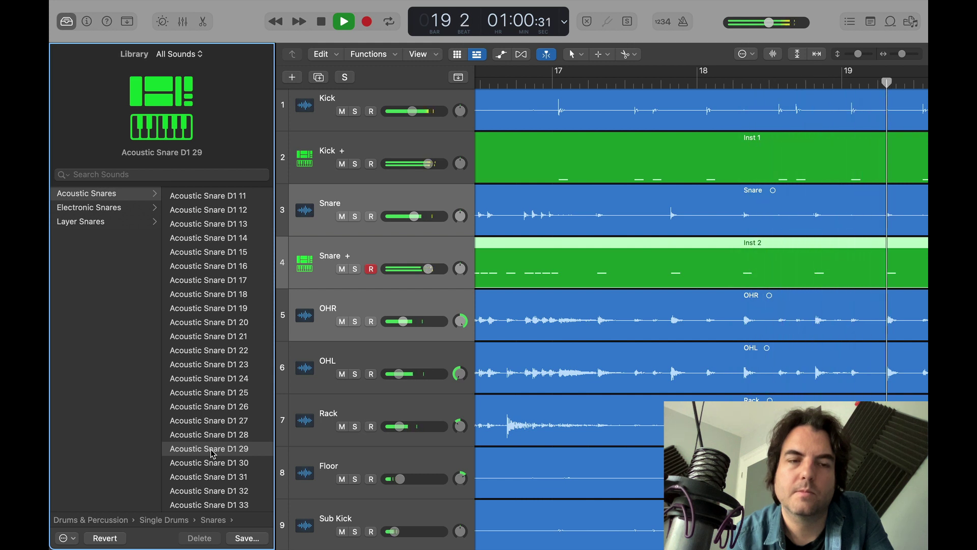
pyautogui.click(210, 463)
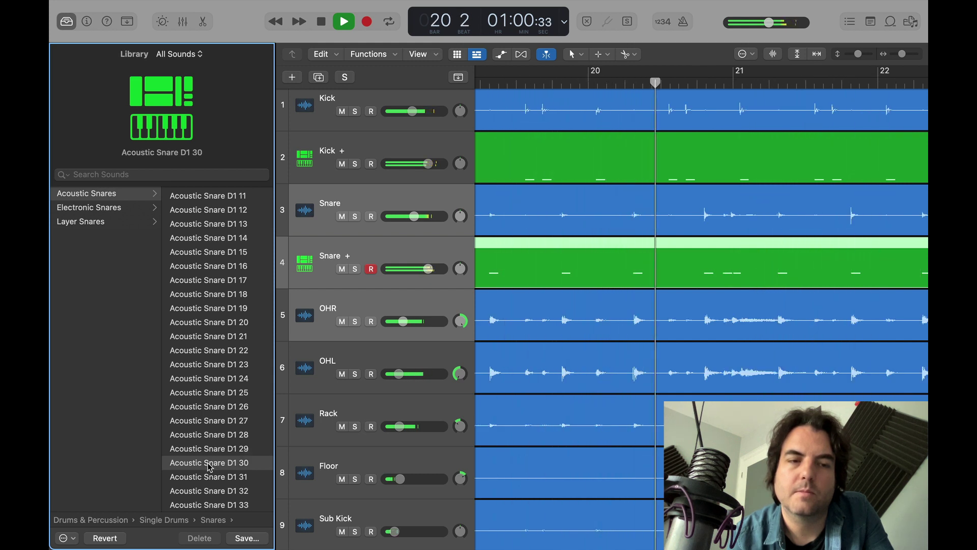
pyautogui.click(209, 478)
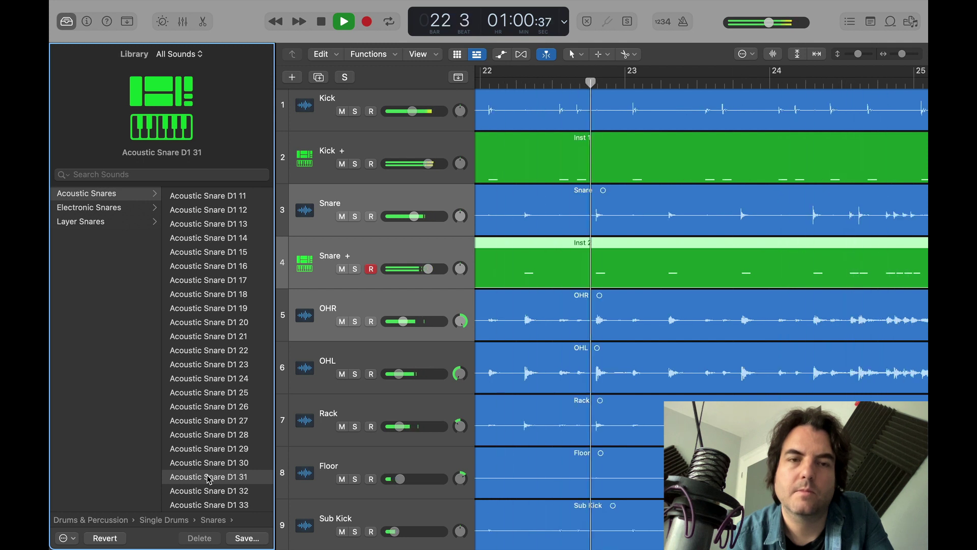
pyautogui.click(208, 490)
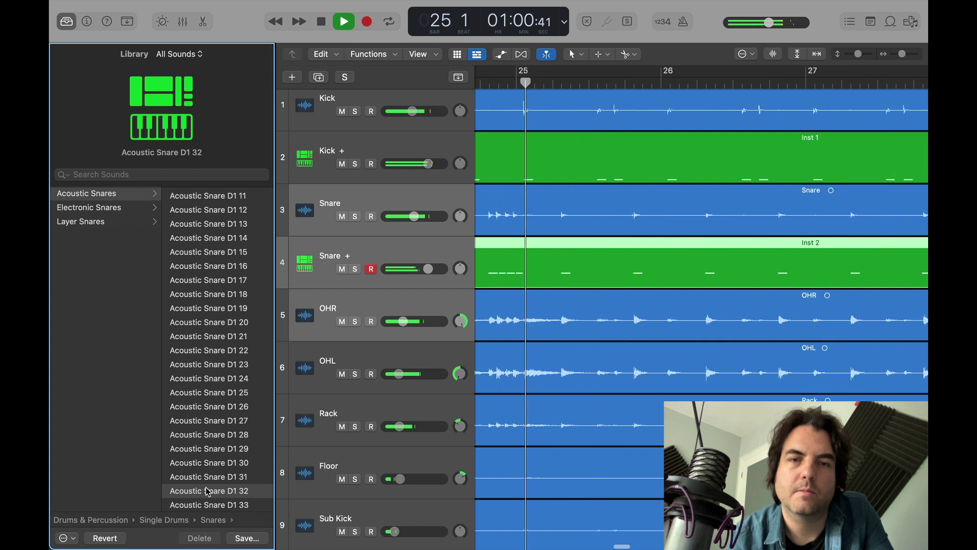
pyautogui.click(207, 504)
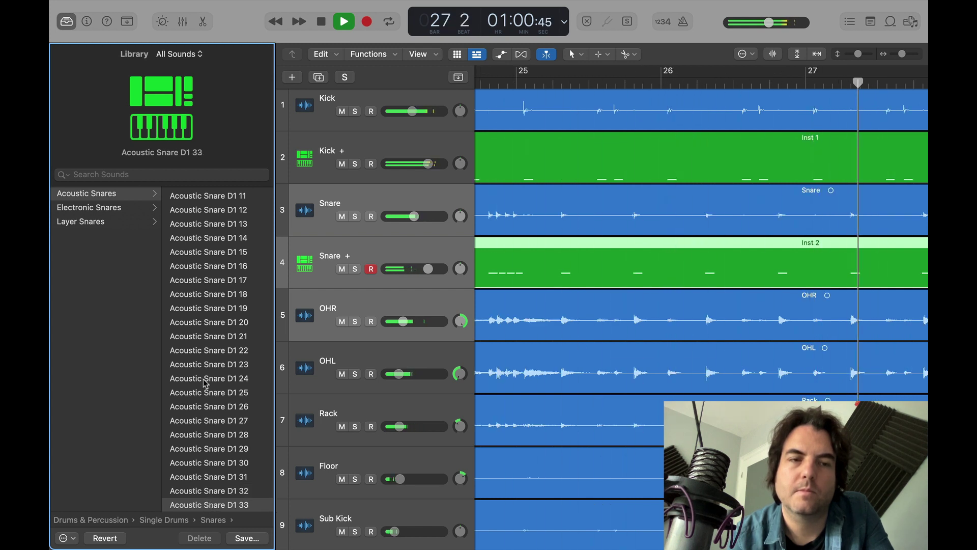
# Step: Compare Acoustic Snare D1 20 and D1 30, and choose Acoustic Snare D1 31 for the Snare + track
pyautogui.click(209, 323)
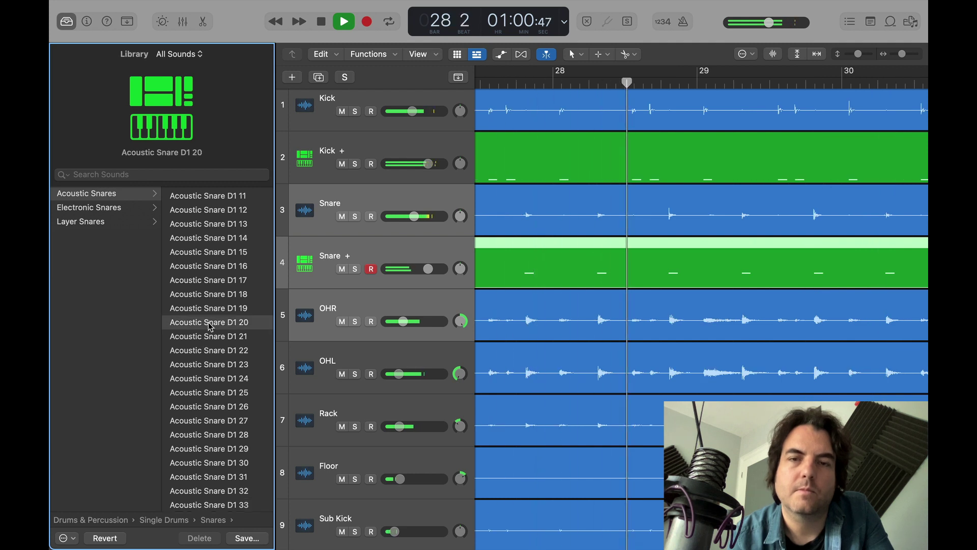
pyautogui.click(209, 462)
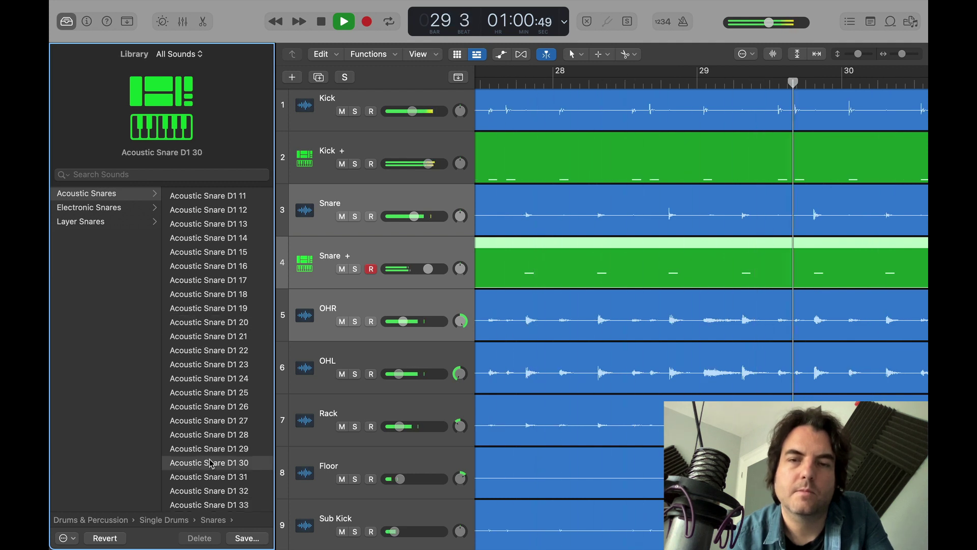
pyautogui.click(209, 478)
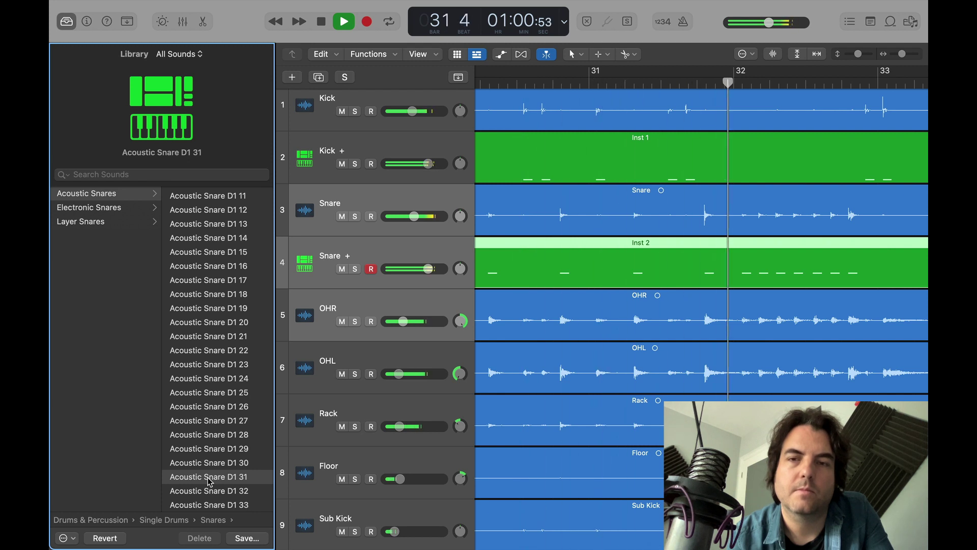
# Step: Select the Kick + track, lower the Snare + track's volume and stop playback
pyautogui.click(376, 148)
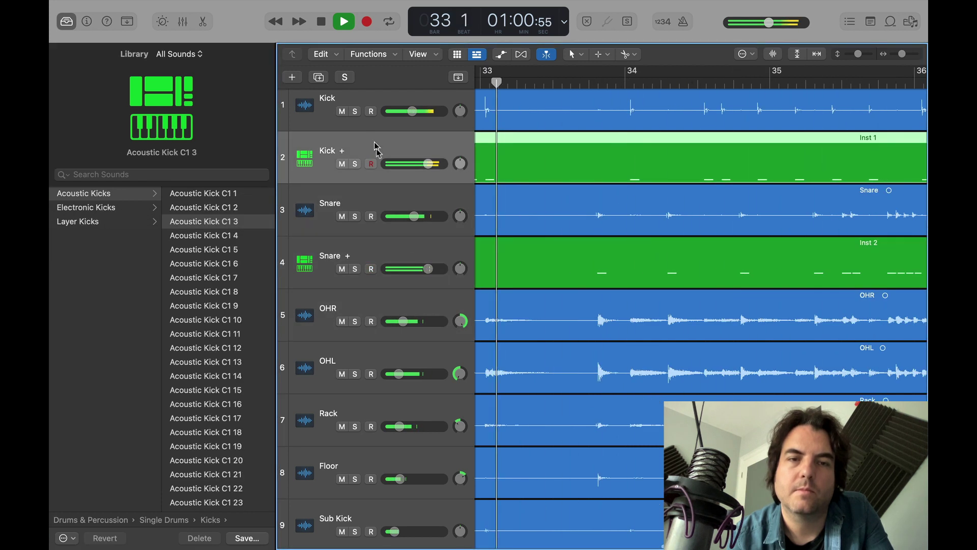
pyautogui.moveTo(428, 269); pyautogui.dragTo(409, 269)
pyautogui.press('space')
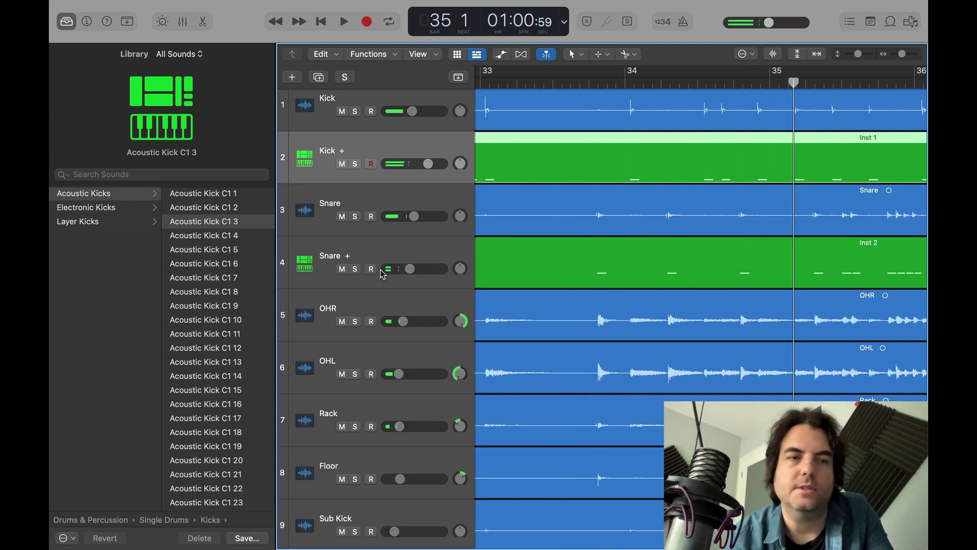
# Step: Hide the Library and fit all ten drum tracks into the arrangement view
pyautogui.click(66, 22)
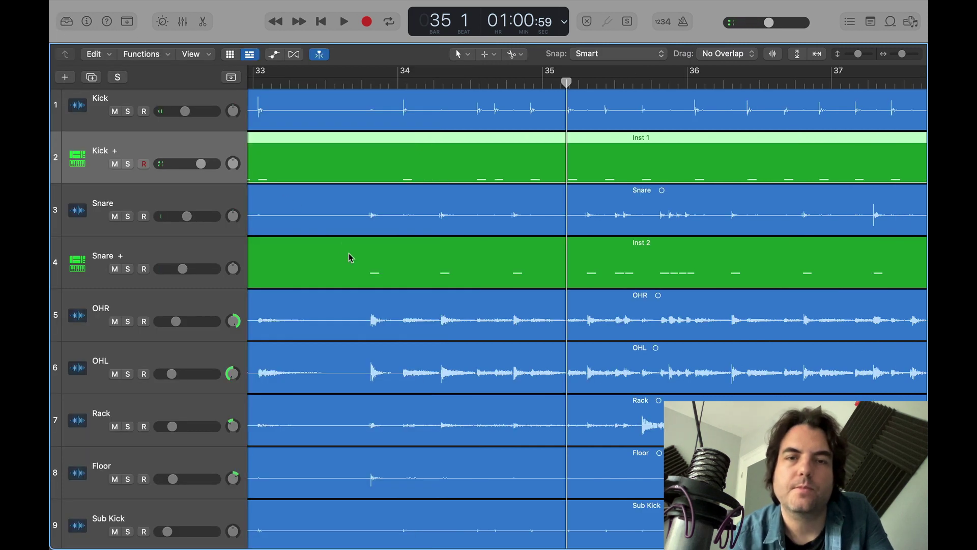
pyautogui.press('super+Left')
pyautogui.press('super+Left')
pyautogui.press('super+Left')
pyautogui.press('super+Down')
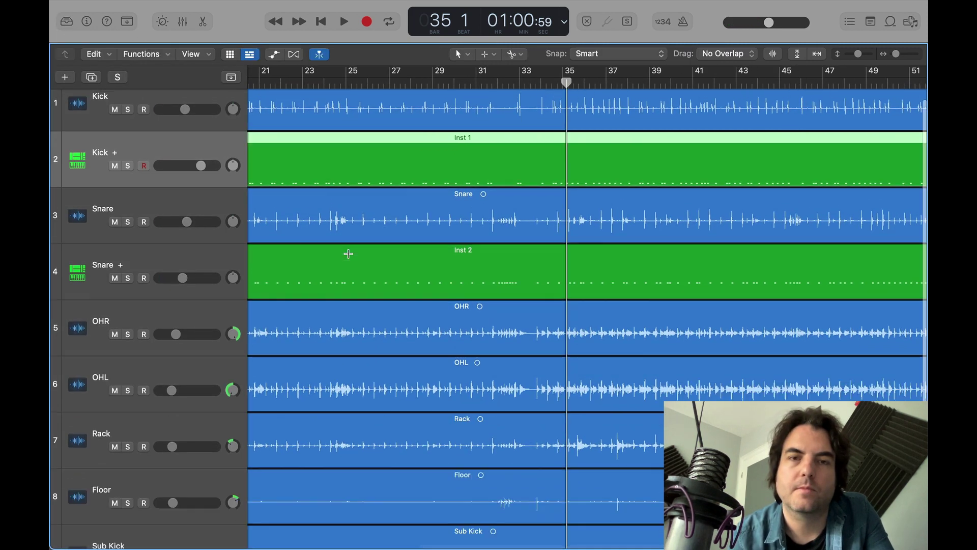
pyautogui.press('super+Up')
pyautogui.press('super+Up')
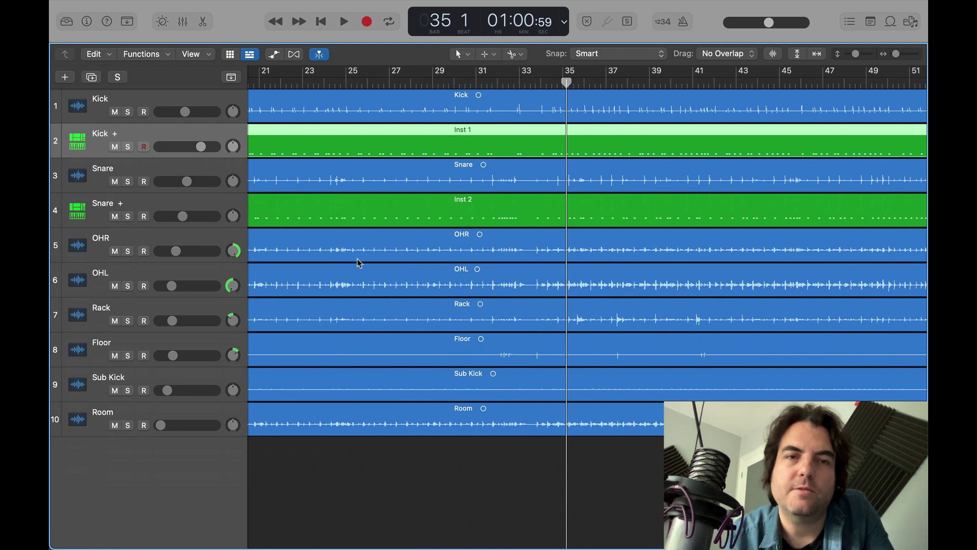
pyautogui.press('super+Left')
pyautogui.press('super+Left')
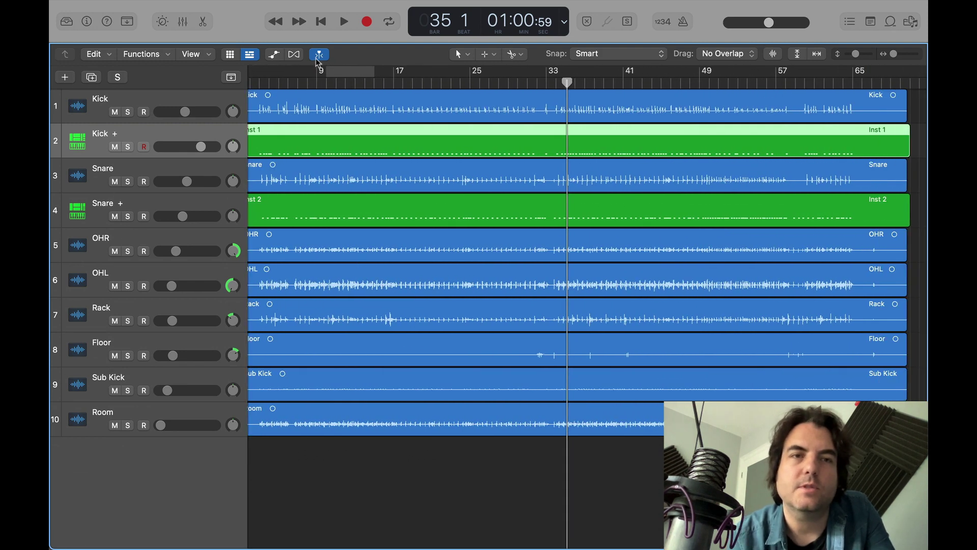
# Step: Play from bar 9 with Kick + and Snare + soloed, and raise the Snare + track's volume slightly
pyautogui.click(316, 79)
pyautogui.press('space')
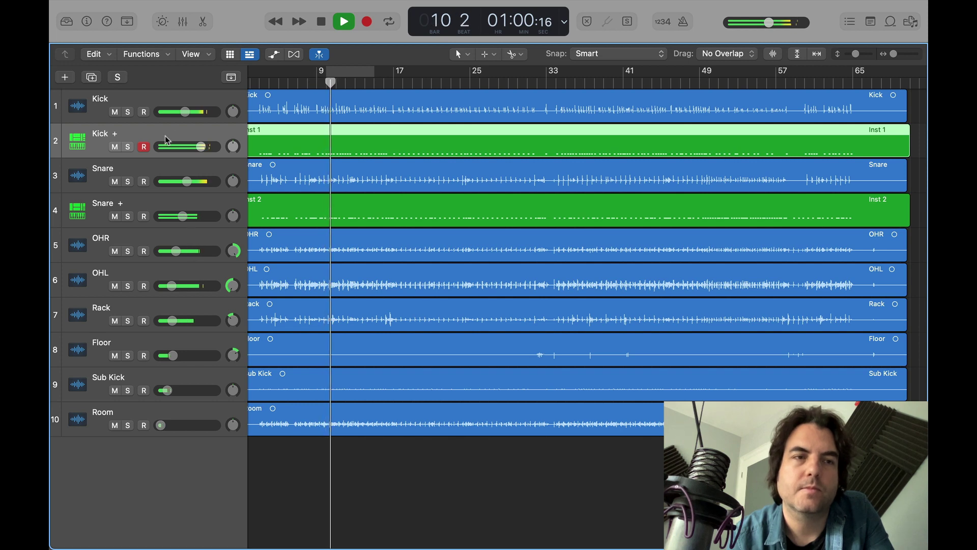
pyautogui.click(128, 147)
pyautogui.click(128, 216)
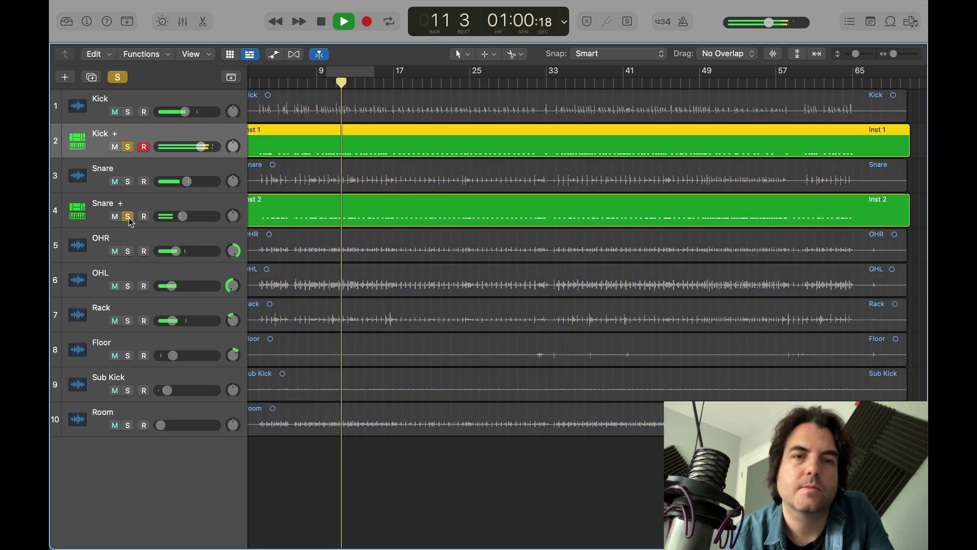
pyautogui.moveTo(179, 220); pyautogui.dragTo(197, 219)
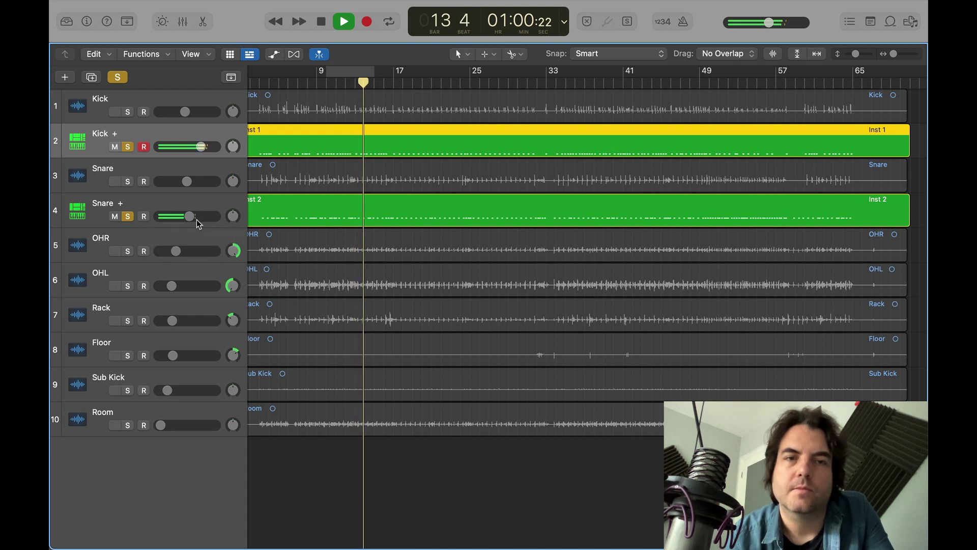
pyautogui.press('space')
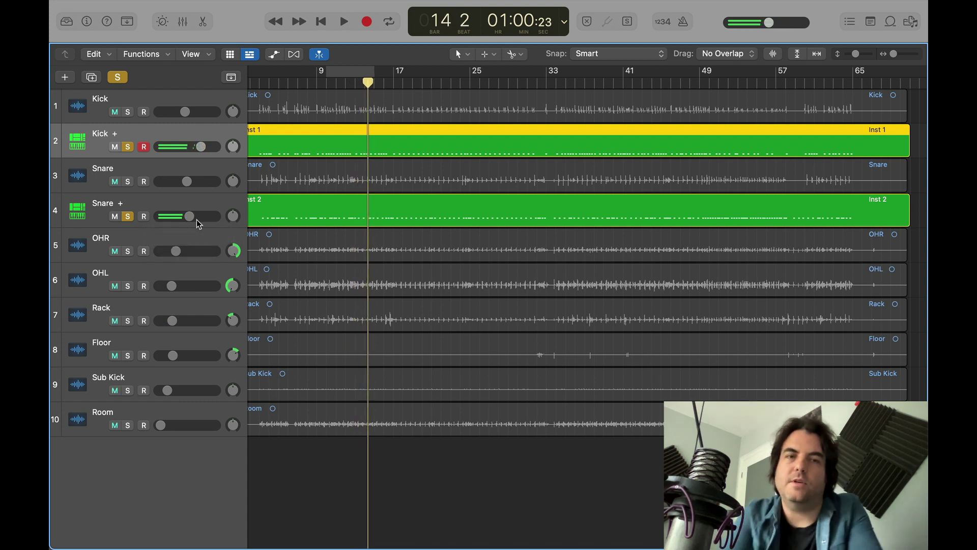
# Step: Solo the original Kick and Snare together with their sampled doubles, listen during playback, and turn off all solos
pyautogui.click(128, 182)
pyautogui.click(128, 112)
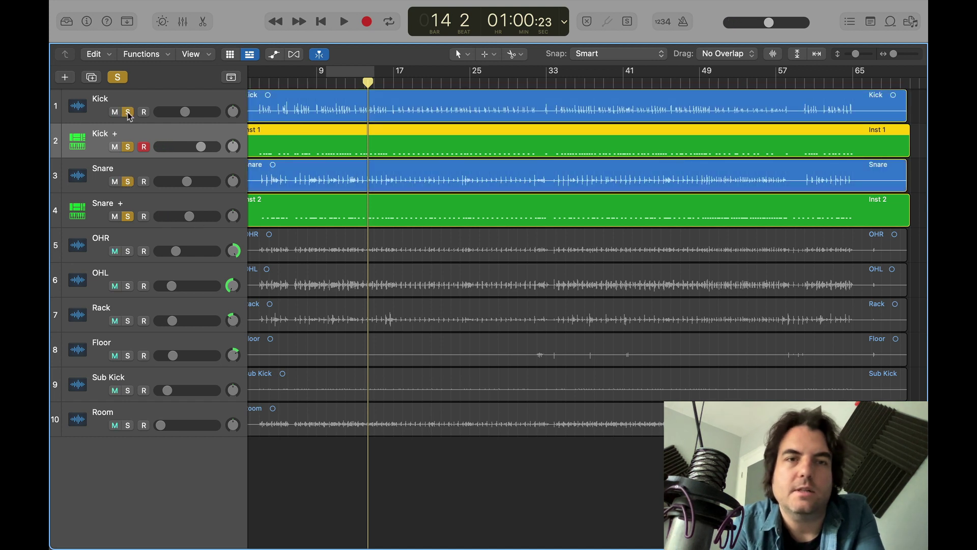
pyautogui.press('space')
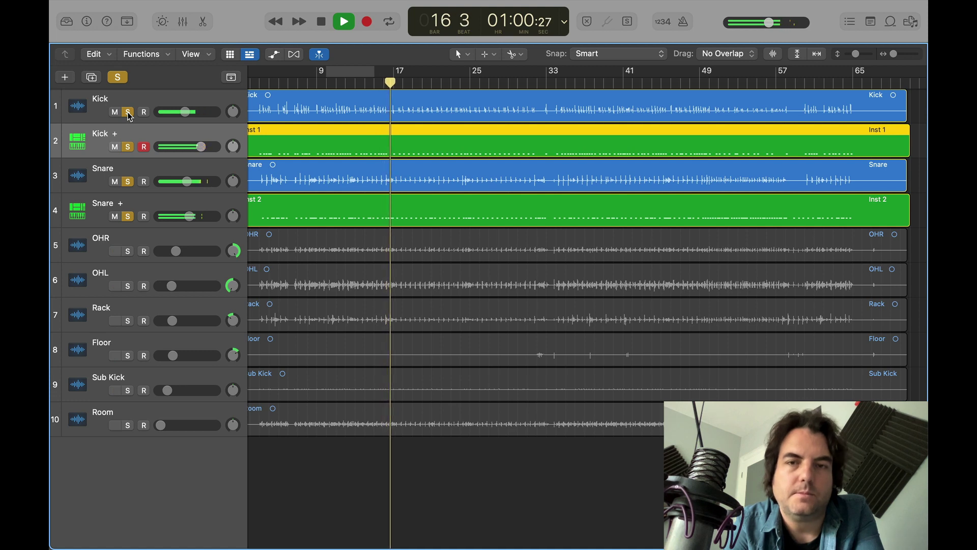
pyautogui.click(118, 77)
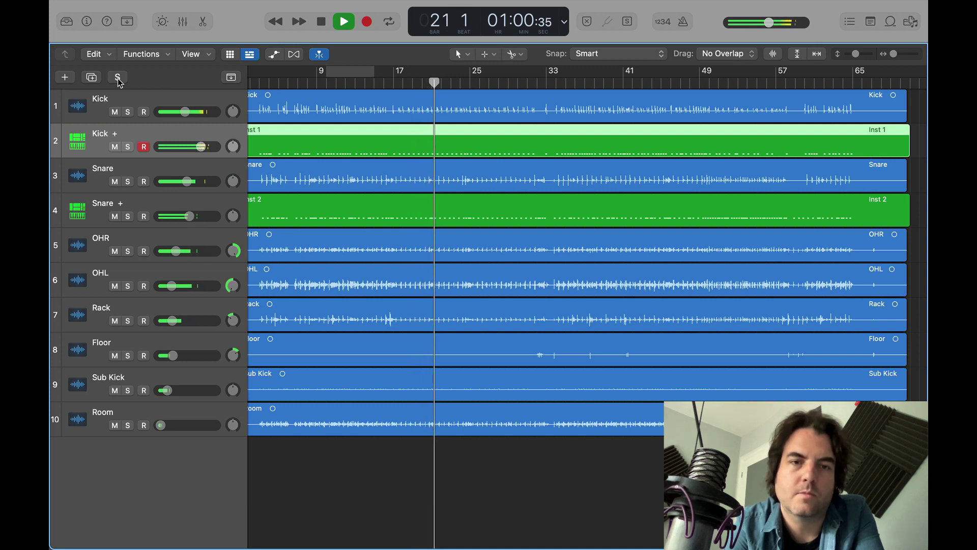
pyautogui.press('space')
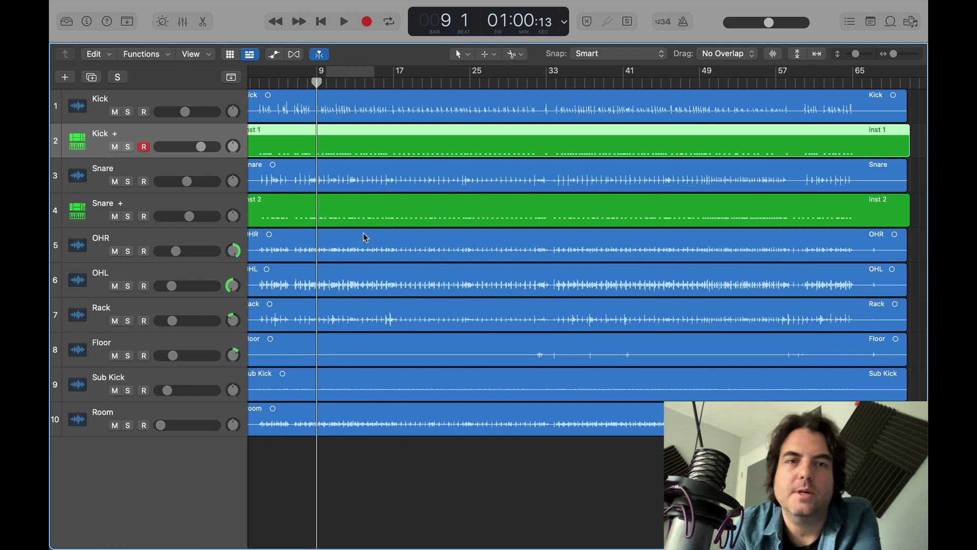
# Step: Play the full drum mix from bar 4 to about bar 10 to hear the blended sounds
pyautogui.hscroll(-2, 356, 204)
pyautogui.click(281, 86)
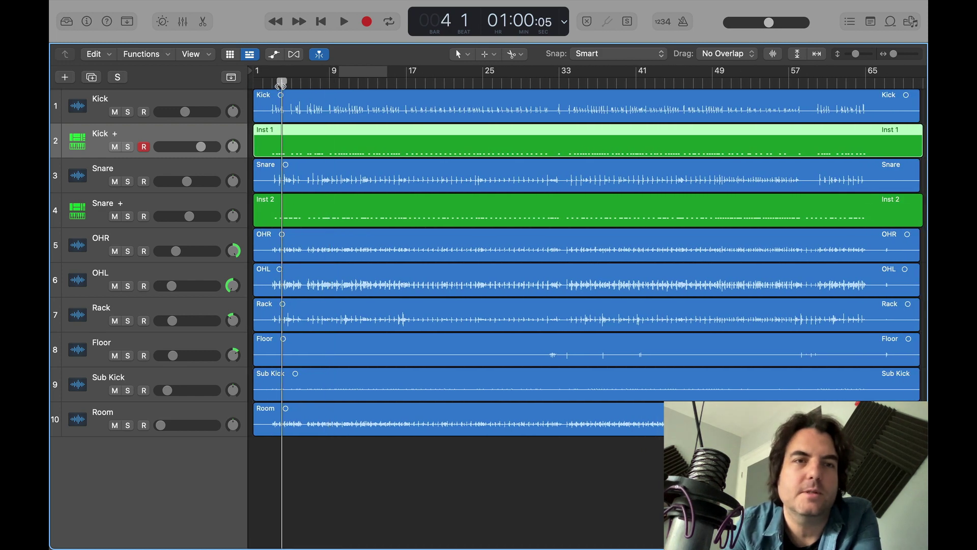
pyautogui.press('space')
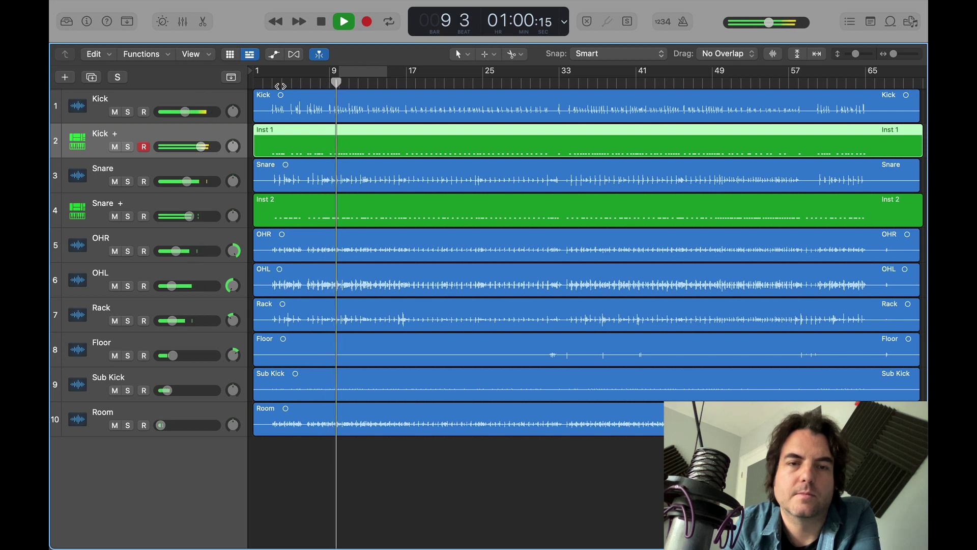
pyautogui.press('space')
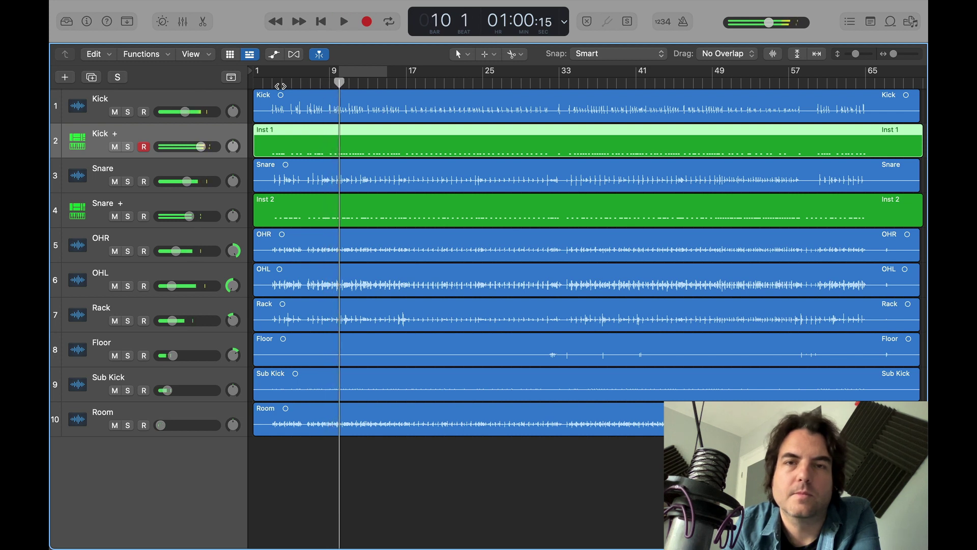
# Step: Create a cycle range from bar 32 to bar 33 around the floor tom fill and start looped playback
pyautogui.click(560, 79)
pyautogui.scroll(6, 563, 102)
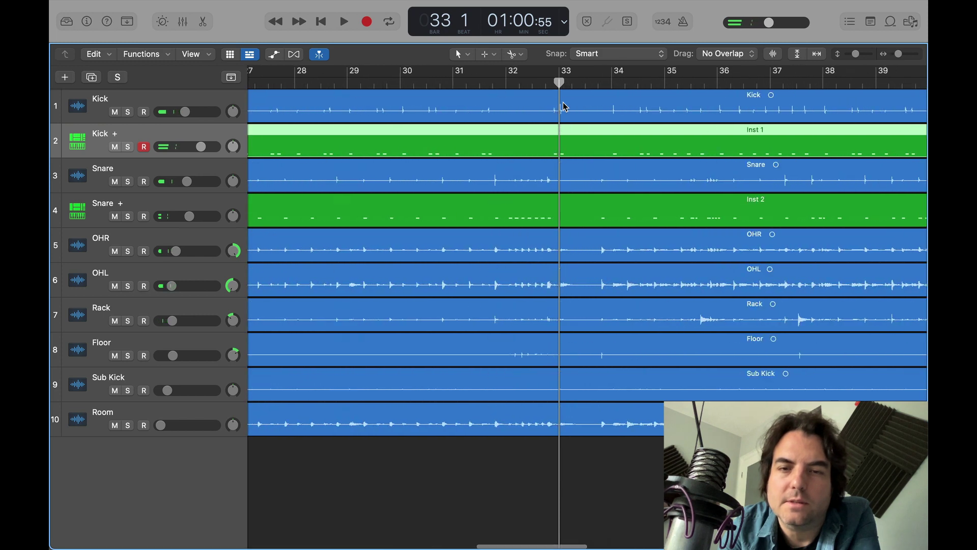
pyautogui.click(477, 83)
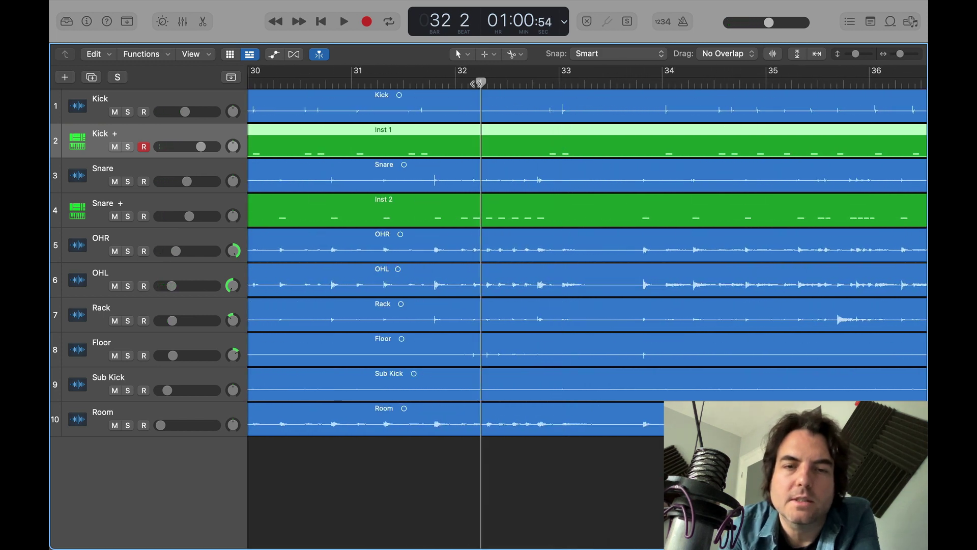
pyautogui.click(462, 83)
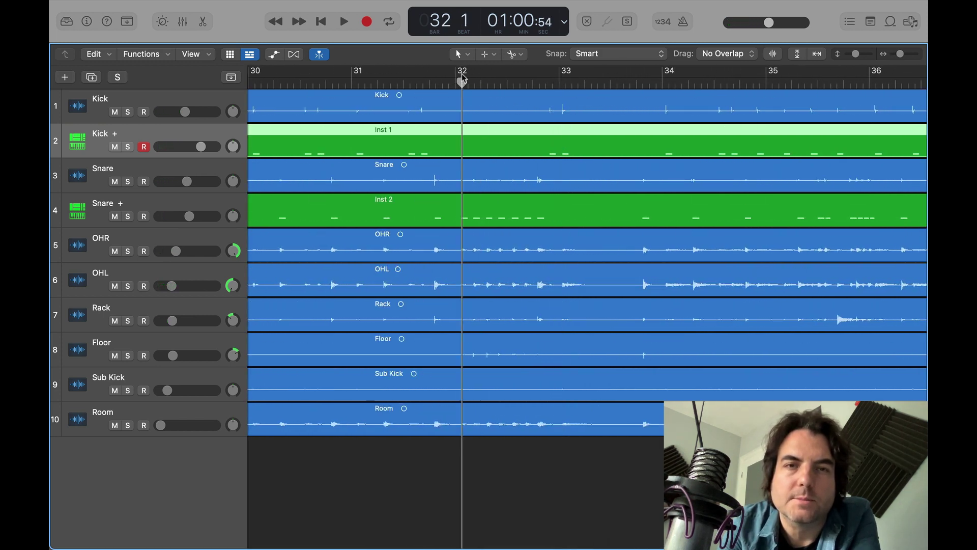
pyautogui.moveTo(461, 78); pyautogui.dragTo(559, 76)
pyautogui.press('space')
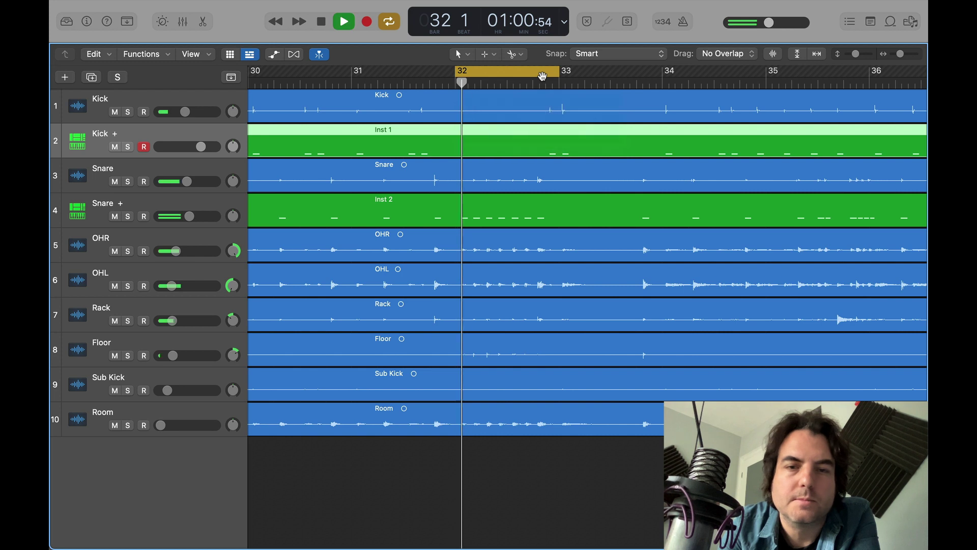
# Step: Solo the Floor track, set its volume to -3.1 dB, and listen to its hits in the loop
pyautogui.click(128, 356)
pyautogui.moveTo(173, 355); pyautogui.dragTo(193, 356)
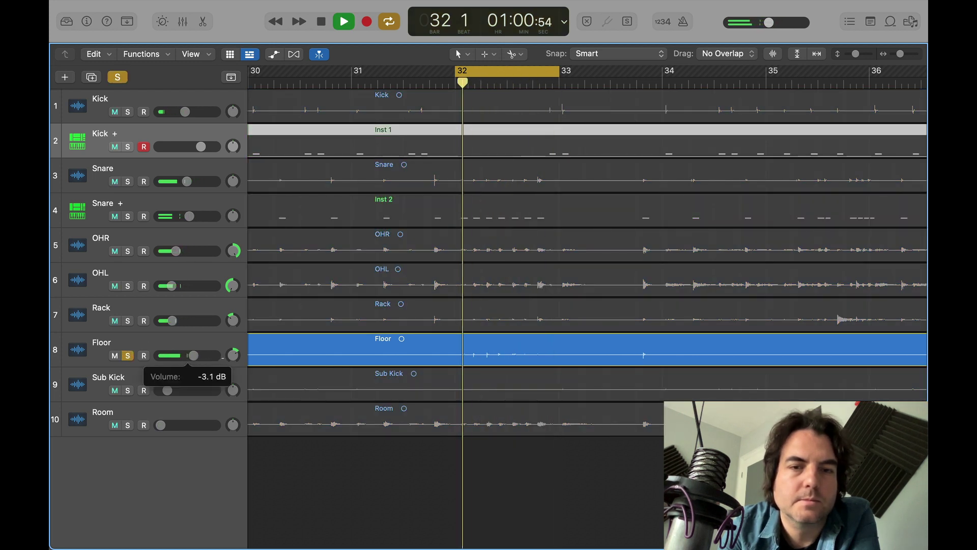
pyautogui.click(224, 362)
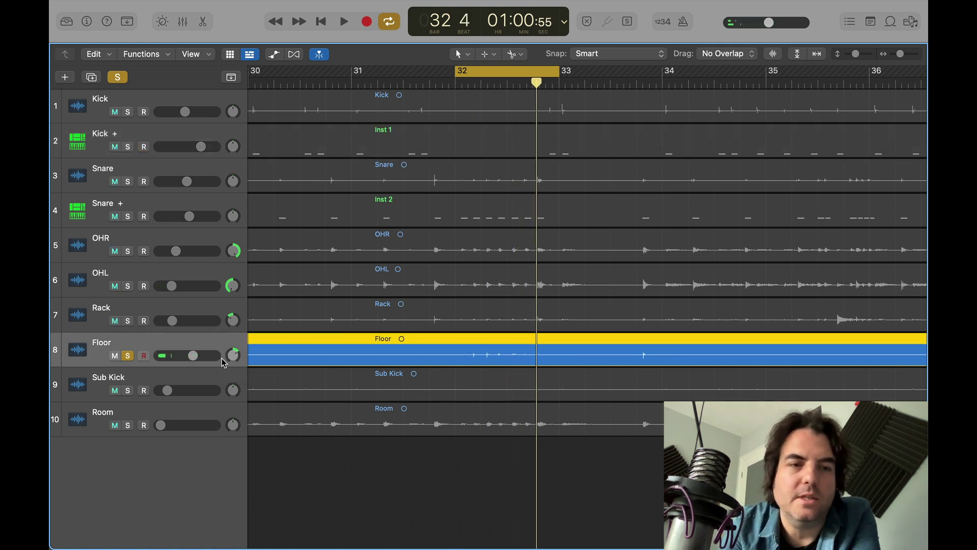
pyautogui.press('space')
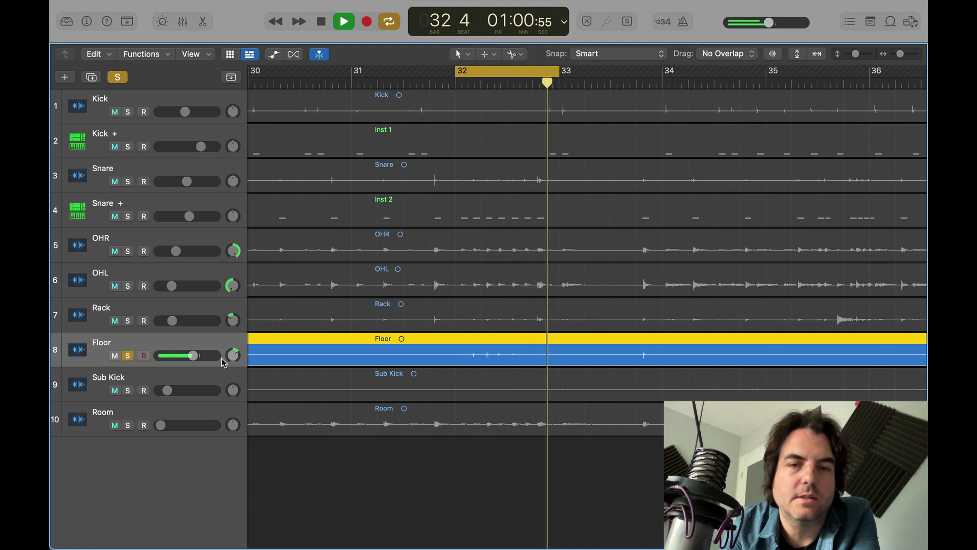
pyautogui.press('space')
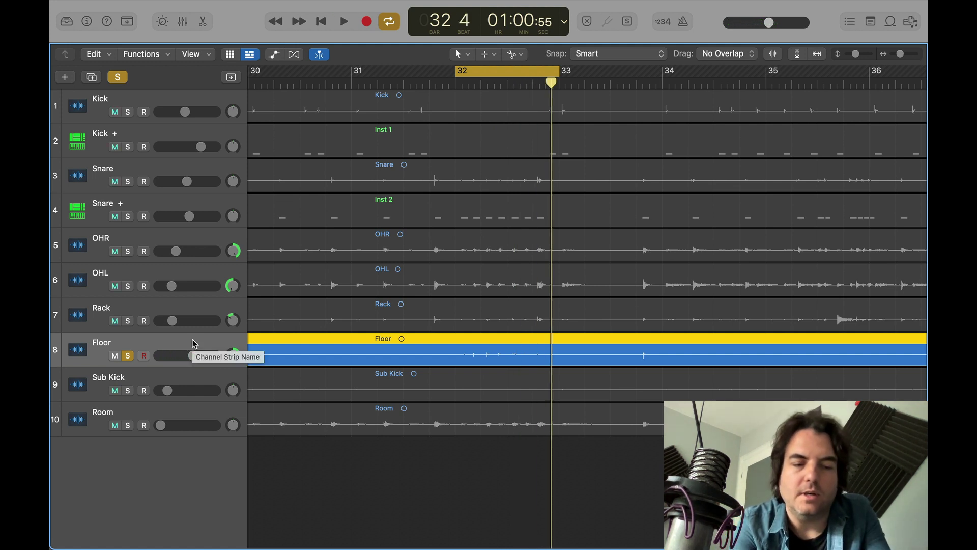
# Step: Apply Drum Replacement/Doubling to the Floor track with the Tom instrument in Replacement mode
pyautogui.hotkey('ctrl', 'd')
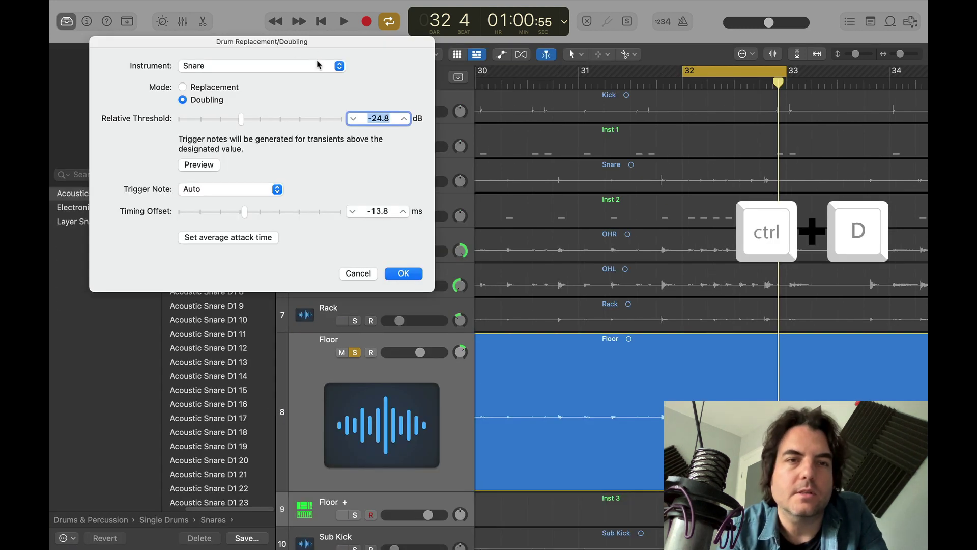
pyautogui.click(318, 65)
pyautogui.click(308, 79)
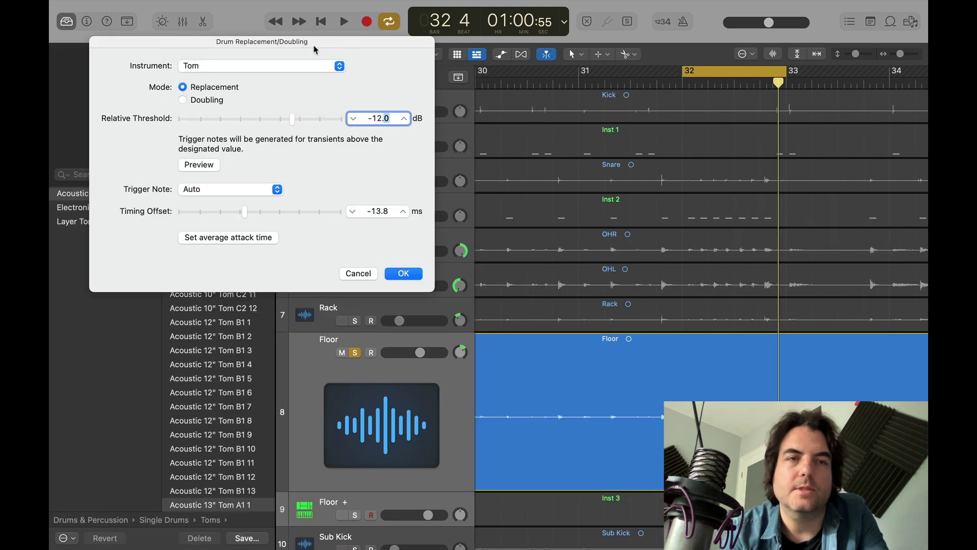
pyautogui.moveTo(315, 49); pyautogui.dragTo(293, 50)
pyautogui.click(382, 273)
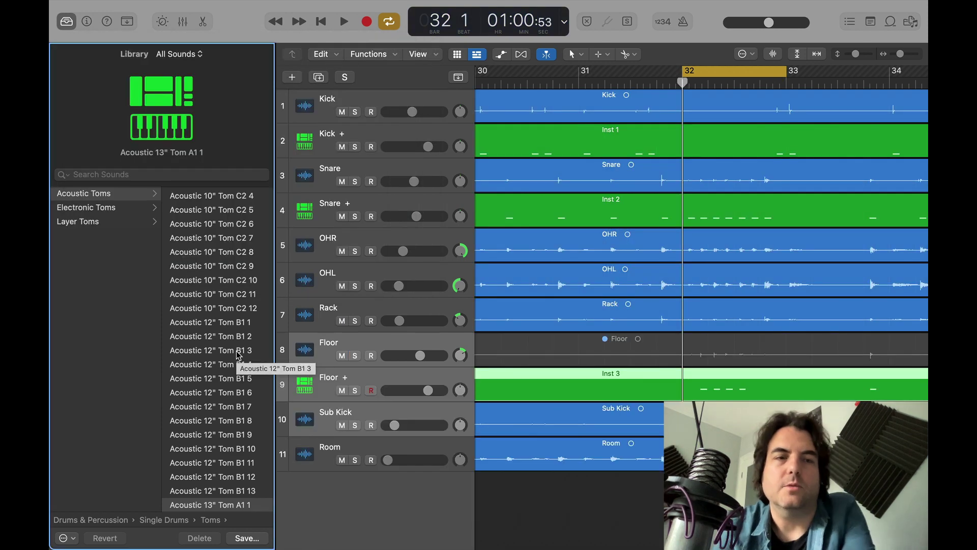
# Step: Audition Acoustic 16" Tom F1 1 through F1 5 on the Floor + track during looped playback
pyautogui.scroll(-10, 227, 294)
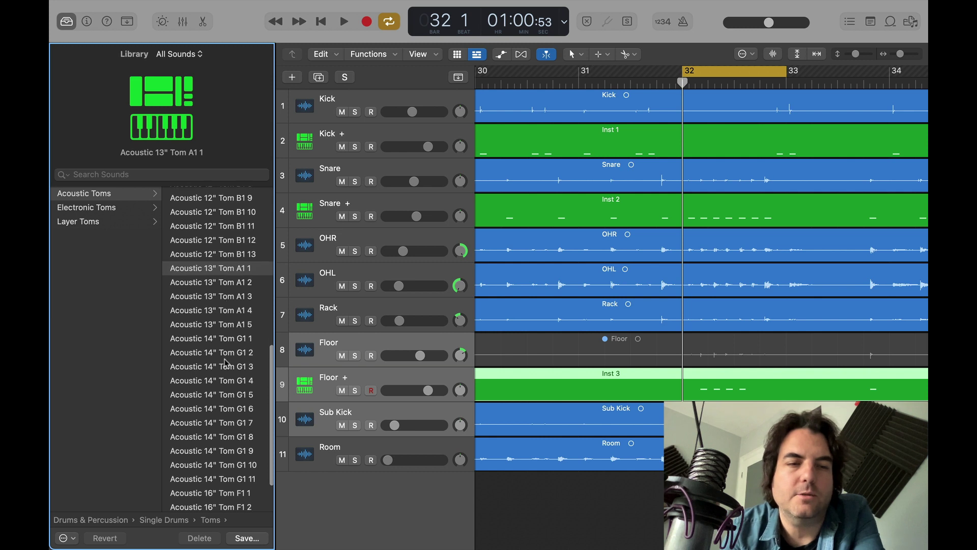
pyautogui.scroll(-3, 225, 381)
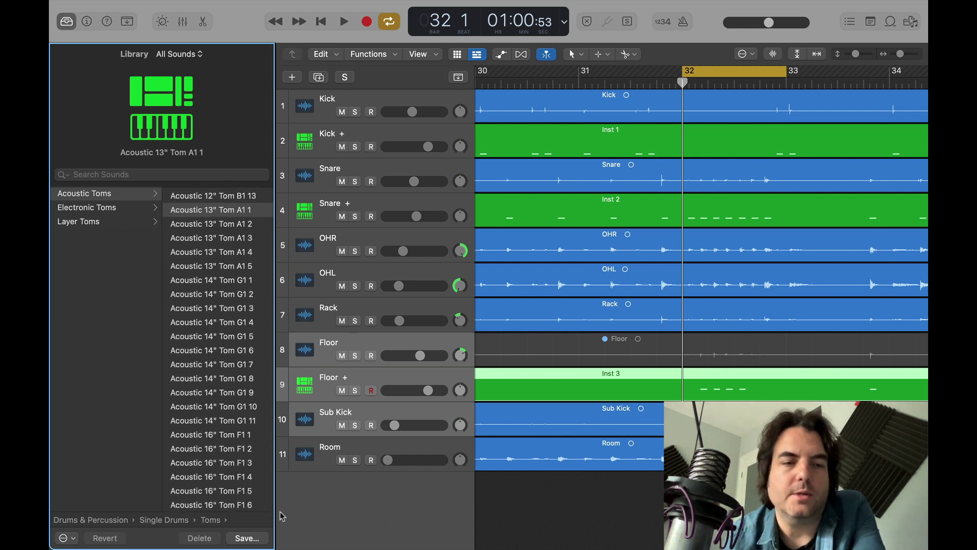
pyautogui.click(207, 436)
pyautogui.press('space')
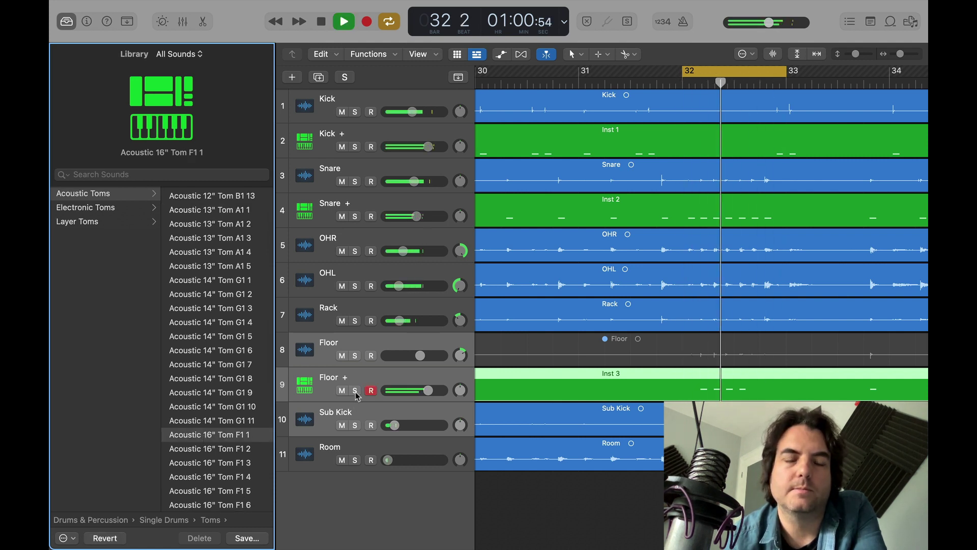
pyautogui.click(219, 449)
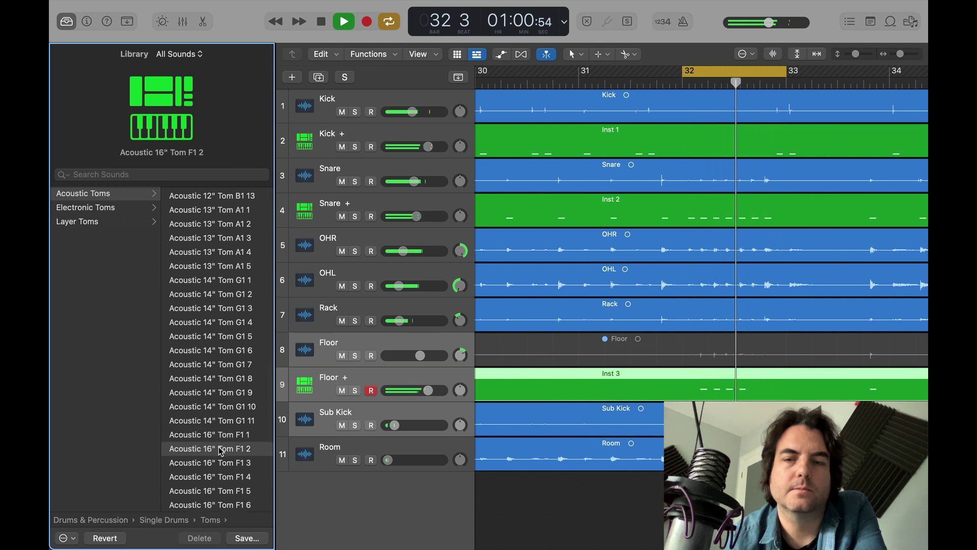
pyautogui.click(216, 463)
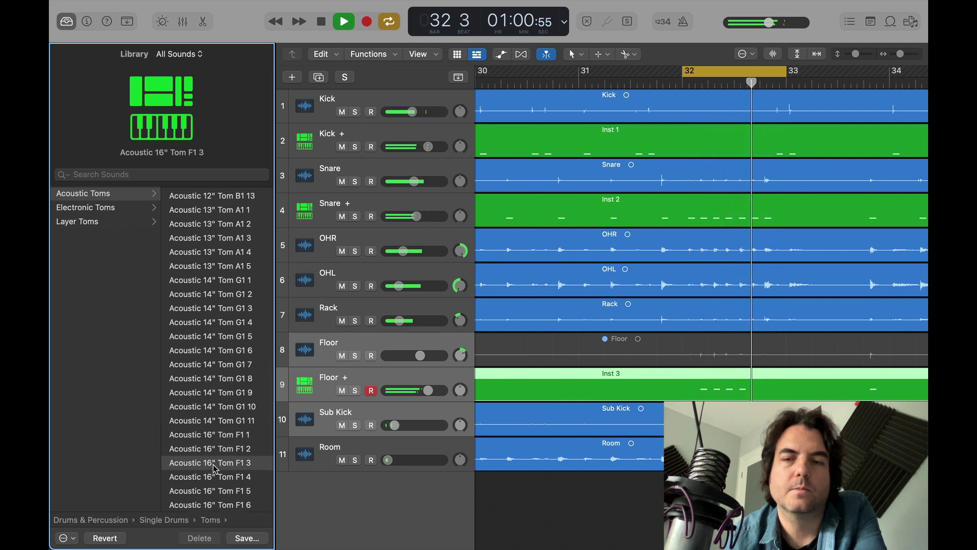
pyautogui.click(212, 477)
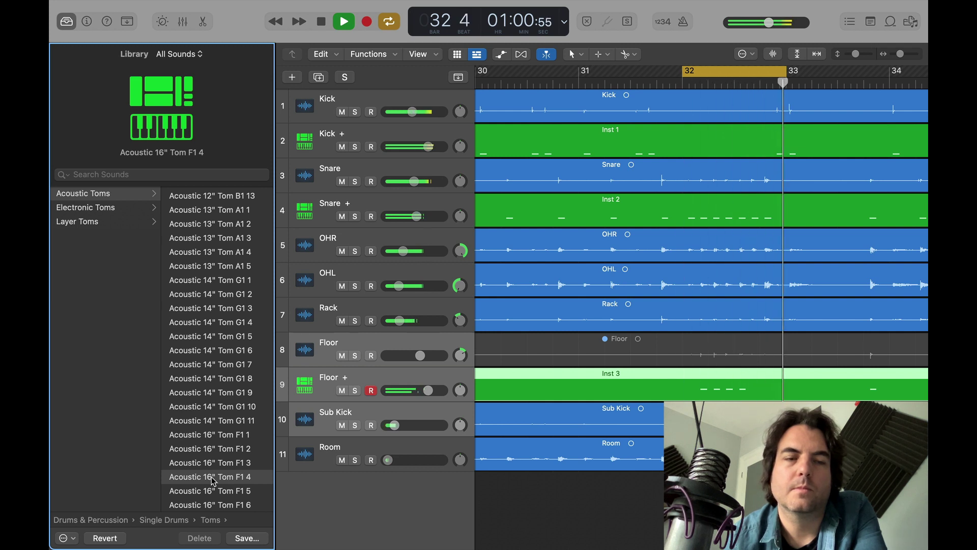
pyautogui.click(213, 491)
pyautogui.press('space')
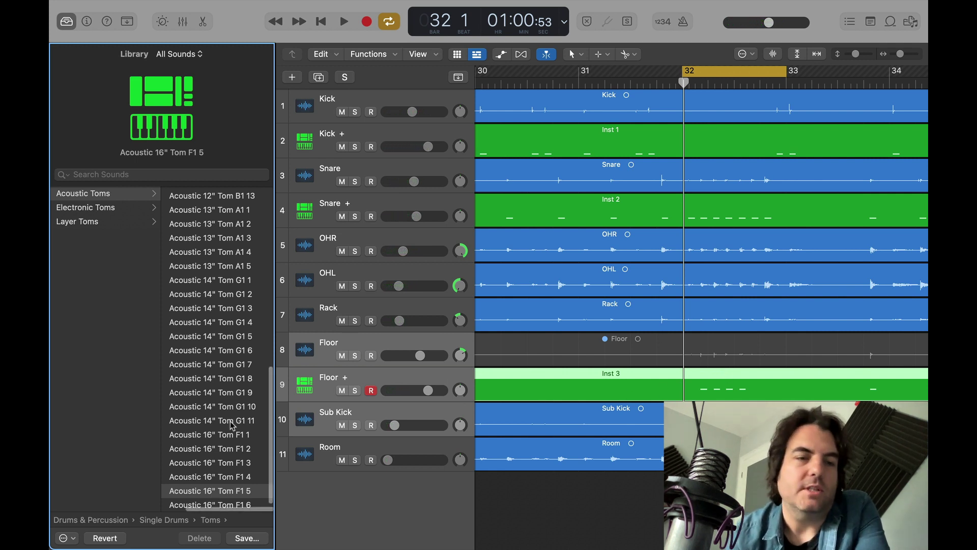
# Step: Compare Acoustic 16" Tom F1 1, F1 2 and Acoustic 14" Tom G1 9 on the Floor + track
pyautogui.click(217, 438)
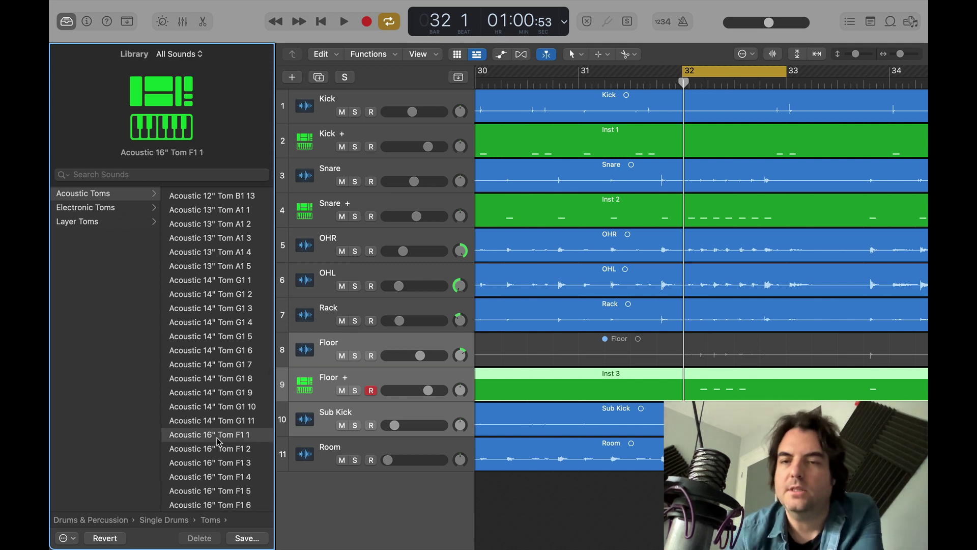
pyautogui.click(218, 446)
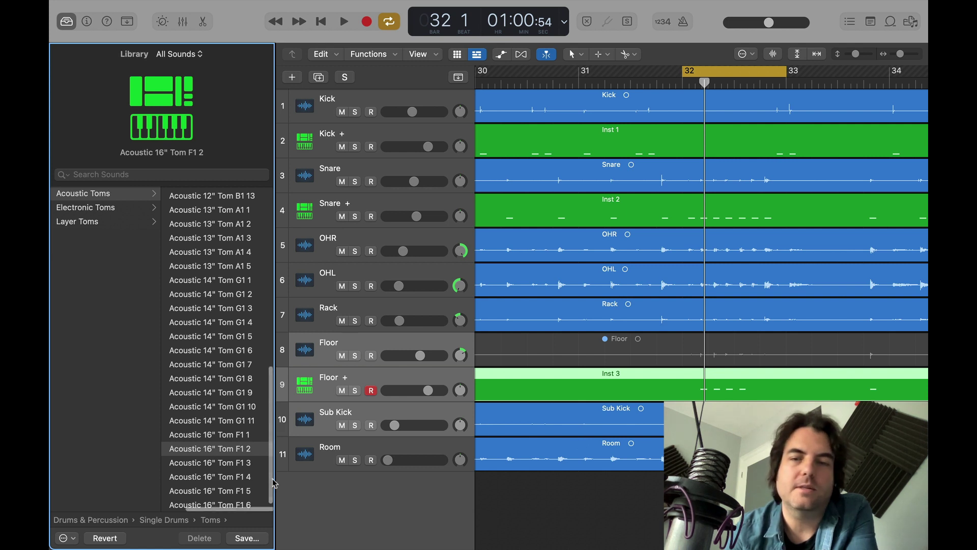
pyautogui.press('space')
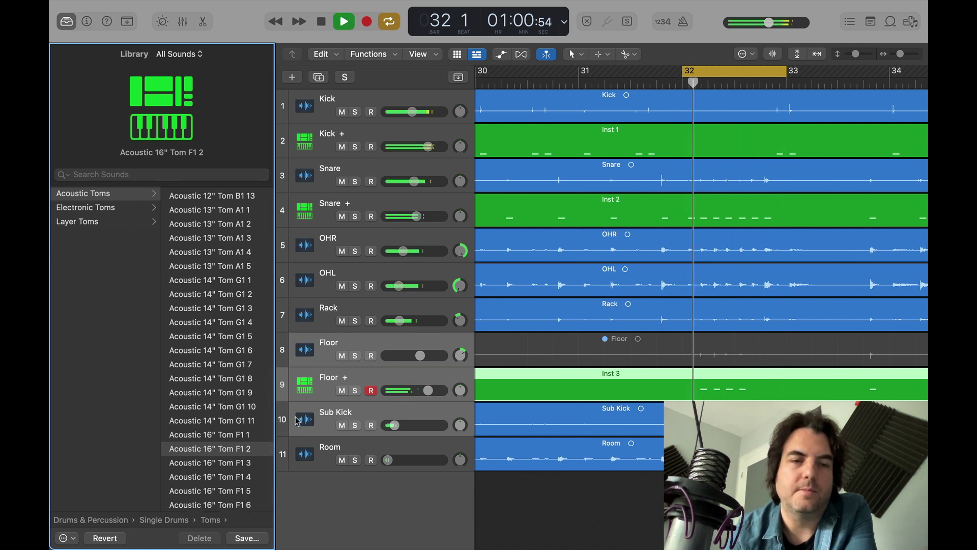
pyautogui.click(221, 435)
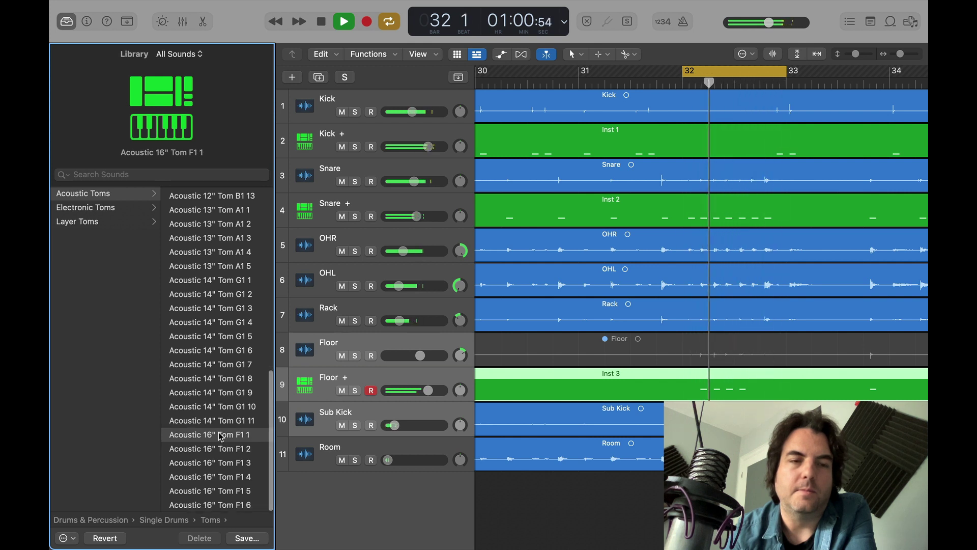
pyautogui.click(221, 393)
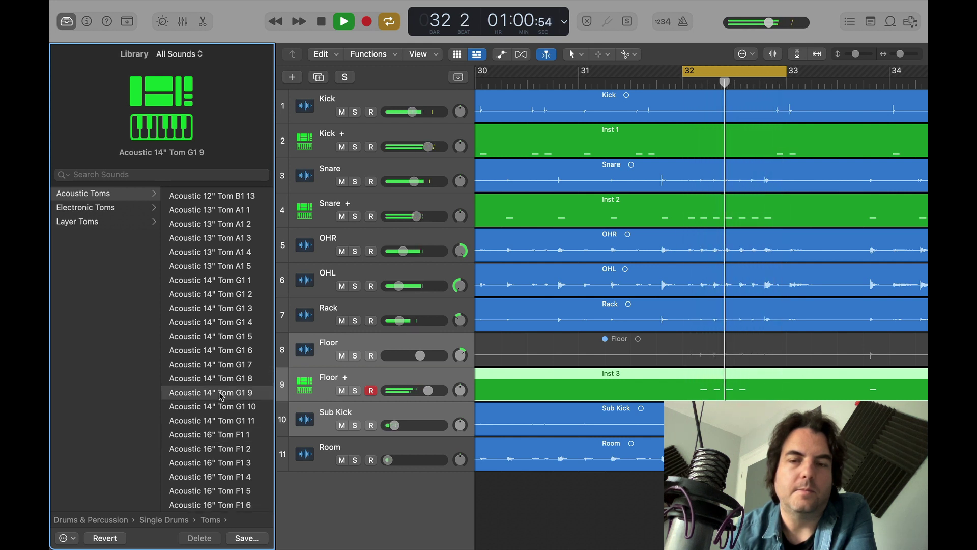
# Step: Load Acoustic 16" Tom F1 4 on the Floor + track, briefly comparing it with the next sound in the list
pyautogui.click(214, 477)
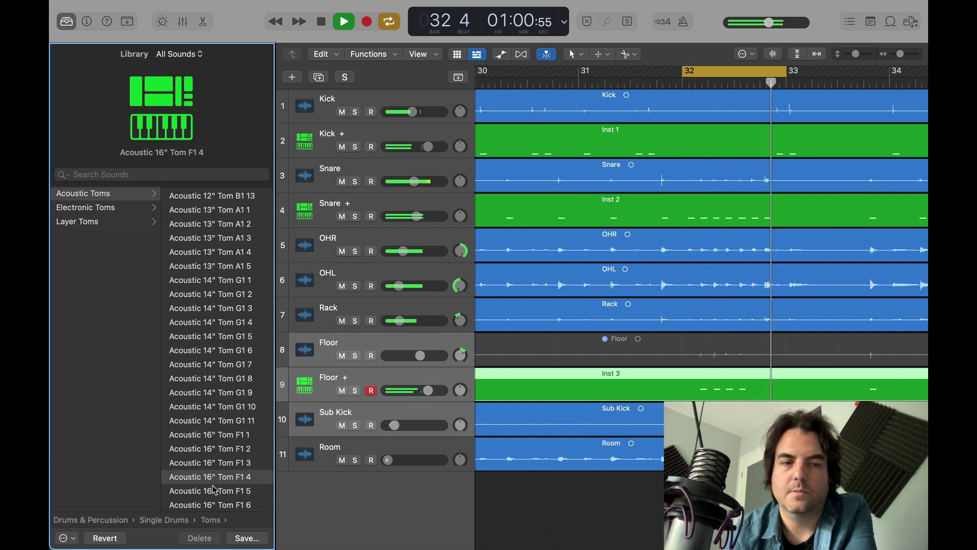
pyautogui.press('Down')
pyautogui.click(214, 479)
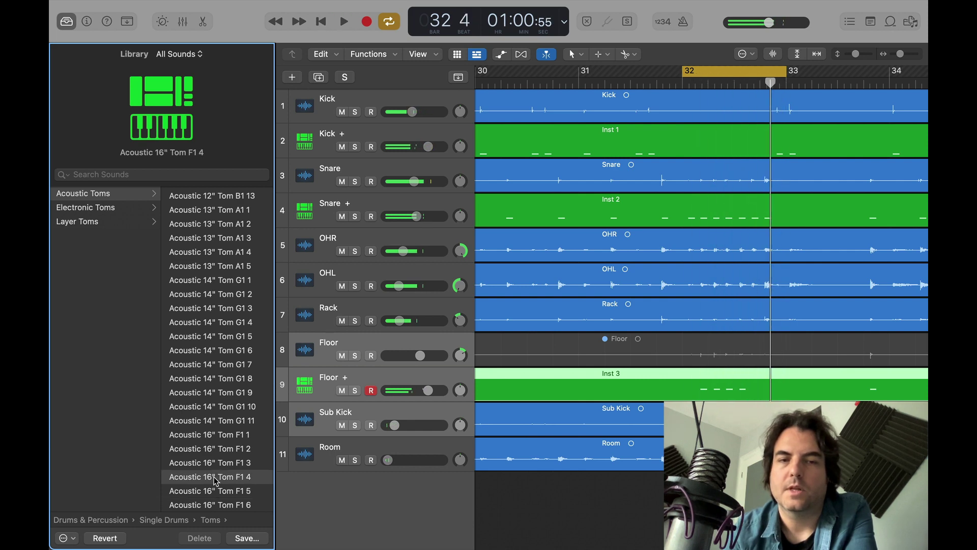
# Step: Hide the Library, turn off cycle mode, and play the drum mix from bar 31
pyautogui.press('y')
pyautogui.press('space')
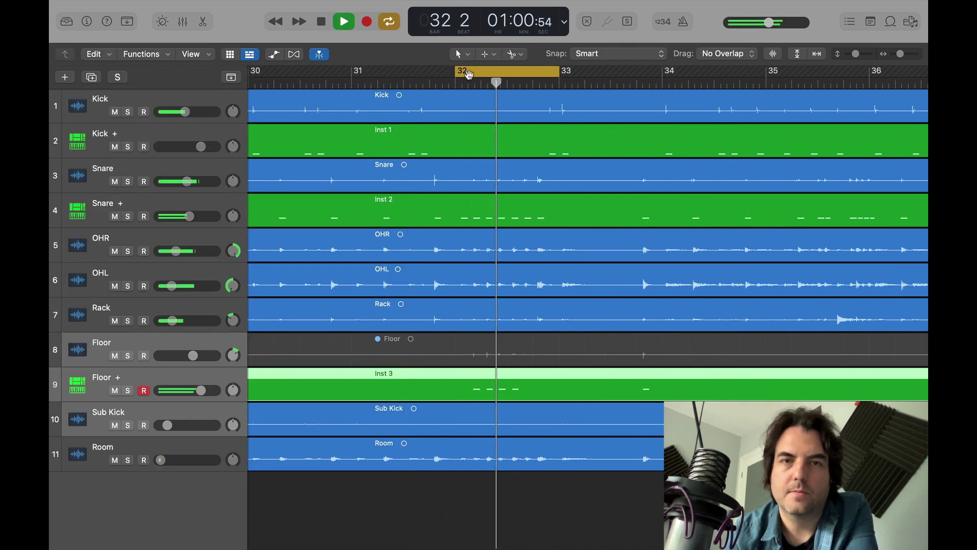
pyautogui.click(473, 77)
pyautogui.click(354, 77)
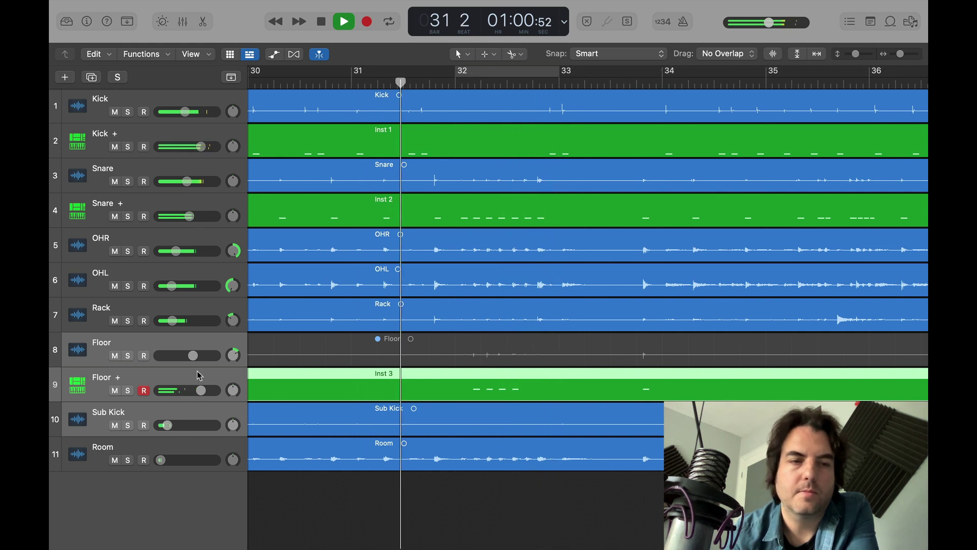
# Step: Lower the Floor + track's volume slightly, solo it, and play the tom fill at bar 32
pyautogui.moveTo(201, 390); pyautogui.dragTo(196, 390)
pyautogui.press('s')
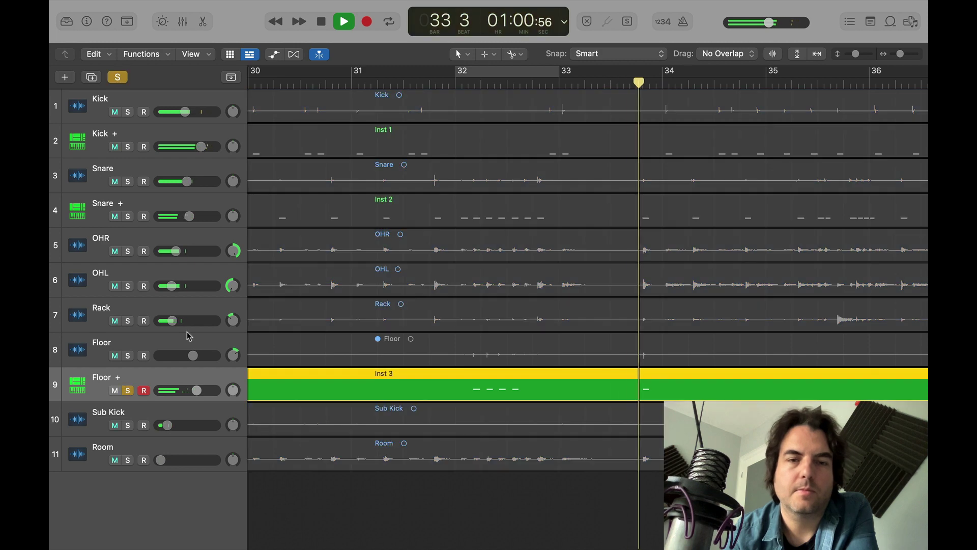
pyautogui.click(471, 81)
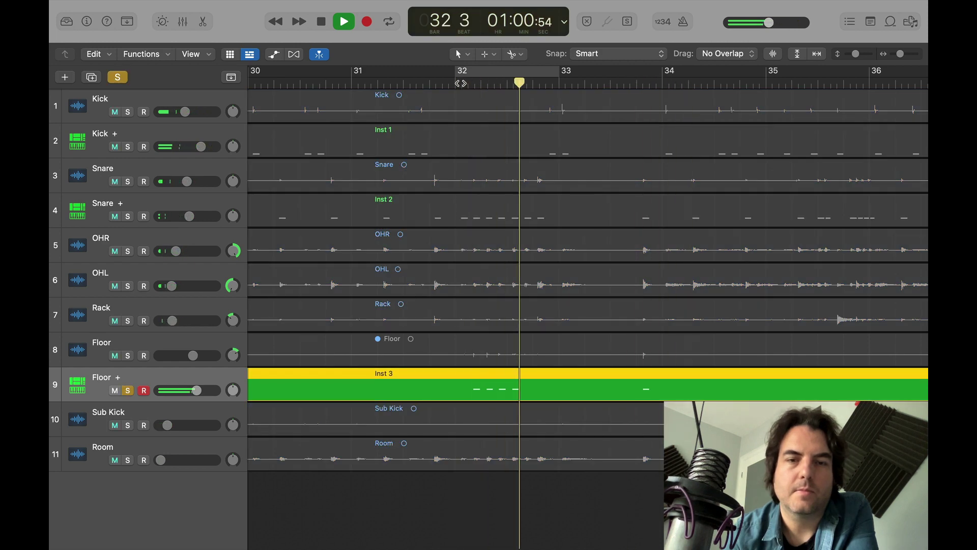
pyautogui.press('space')
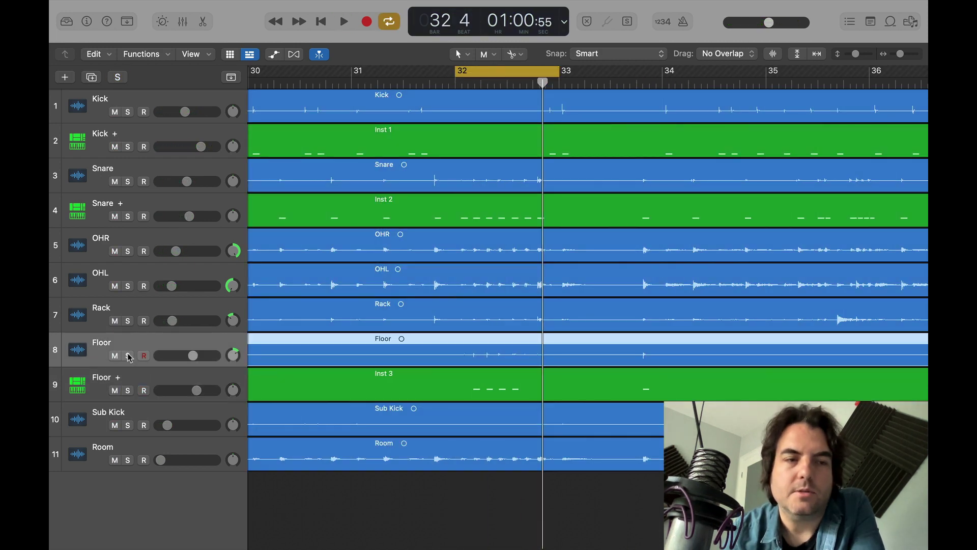
# Step: Solo the original Floor track and listen to it over the bar 32 loop
pyautogui.click(128, 355)
pyautogui.press('space')
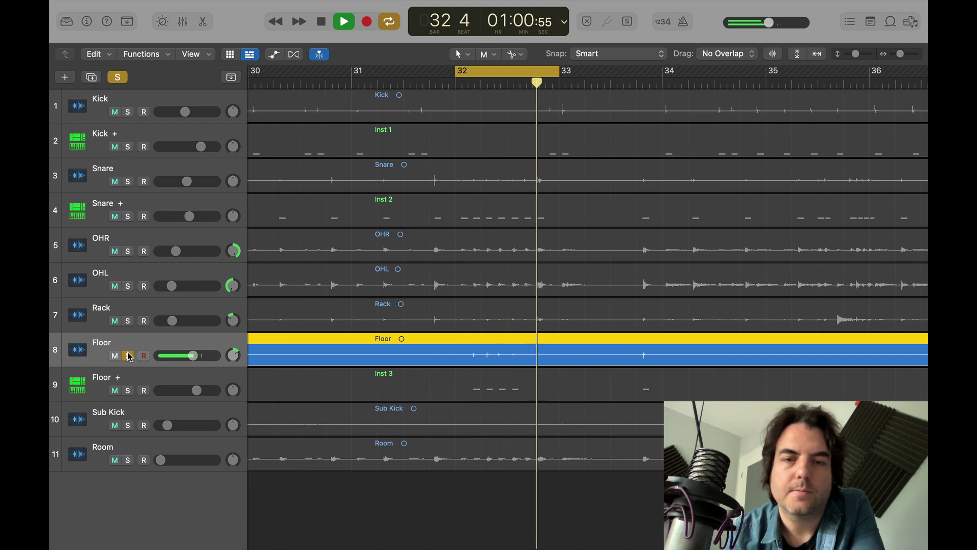
pyautogui.press('space')
# Step: Switch the solo to Floor + and play the bar 32 loop, then solo the original Floor alongside it
pyautogui.click(128, 390)
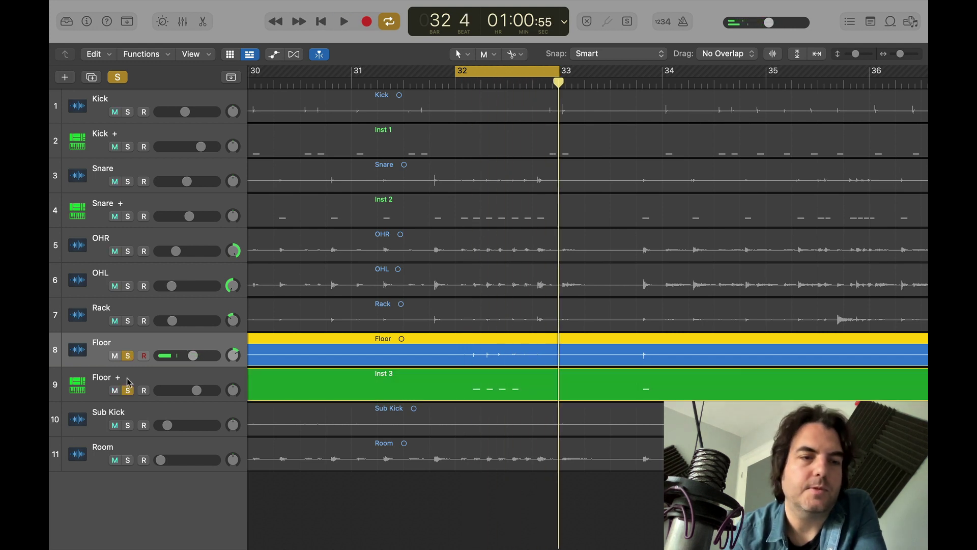
pyautogui.click(128, 355)
pyautogui.press('space')
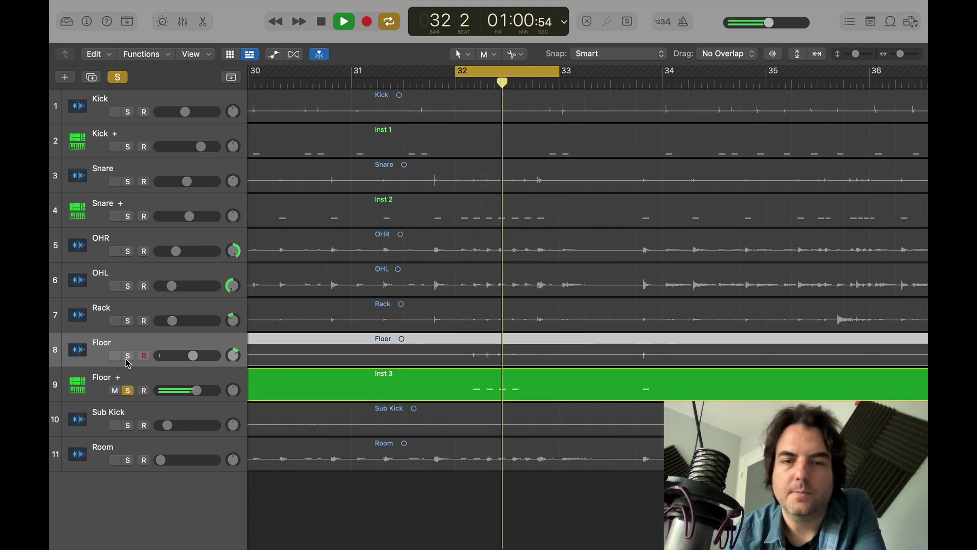
pyautogui.press('space')
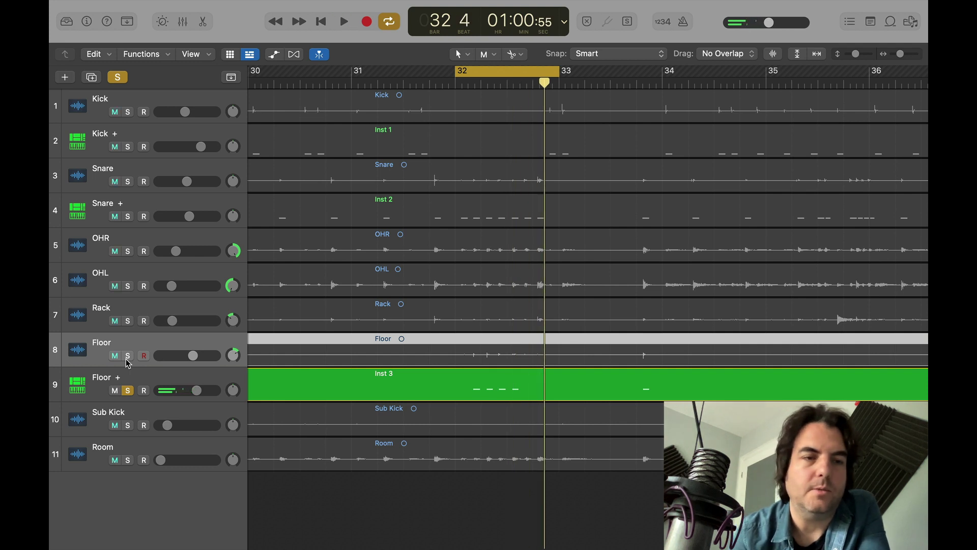
pyautogui.click(127, 356)
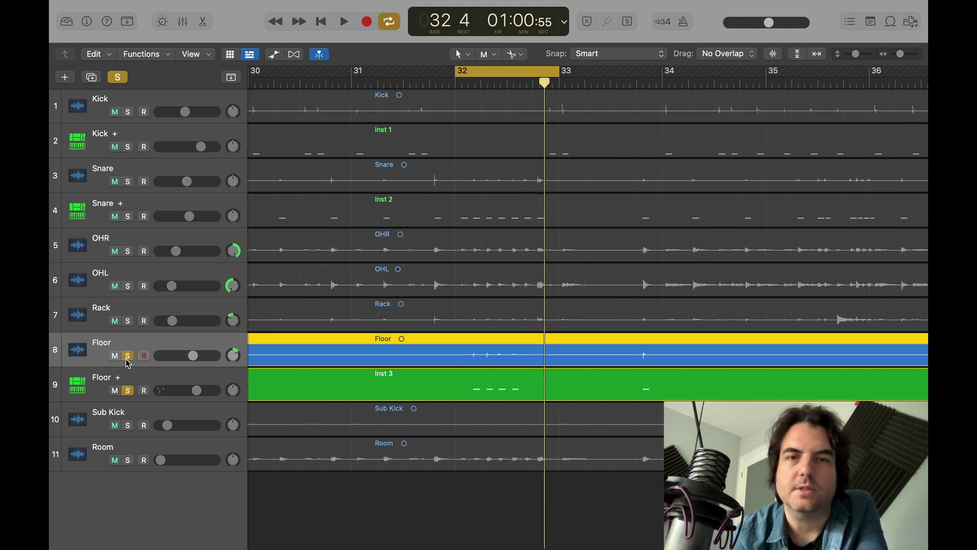
# Step: Play Floor and Floor + together over the bar 32 loop, then clear all solos and play the full drum mix there
pyautogui.press('space')
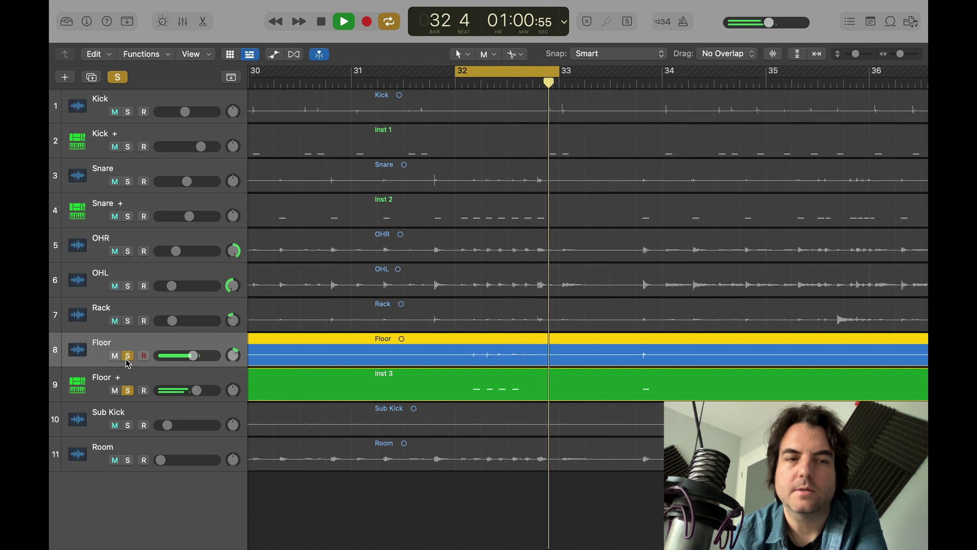
pyautogui.press('space')
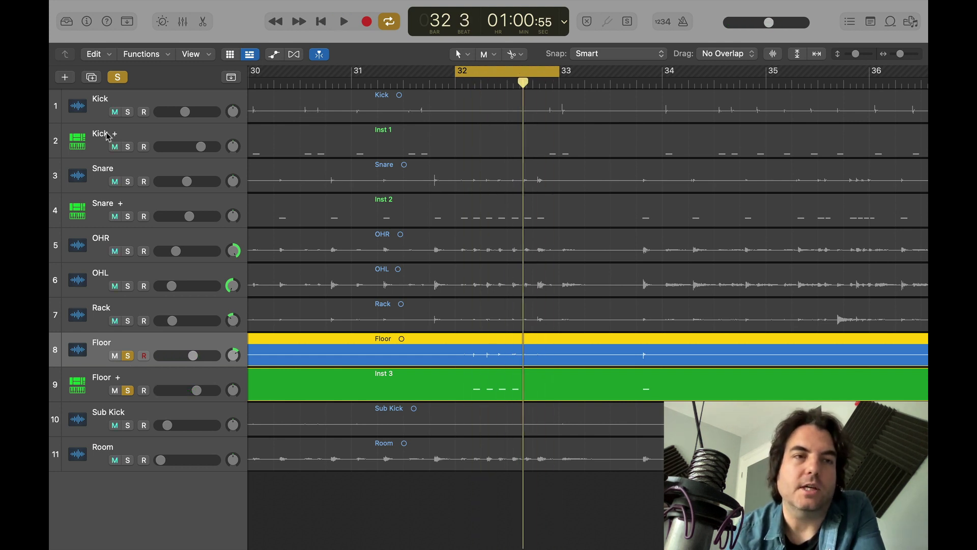
pyautogui.click(117, 78)
pyautogui.press('space')
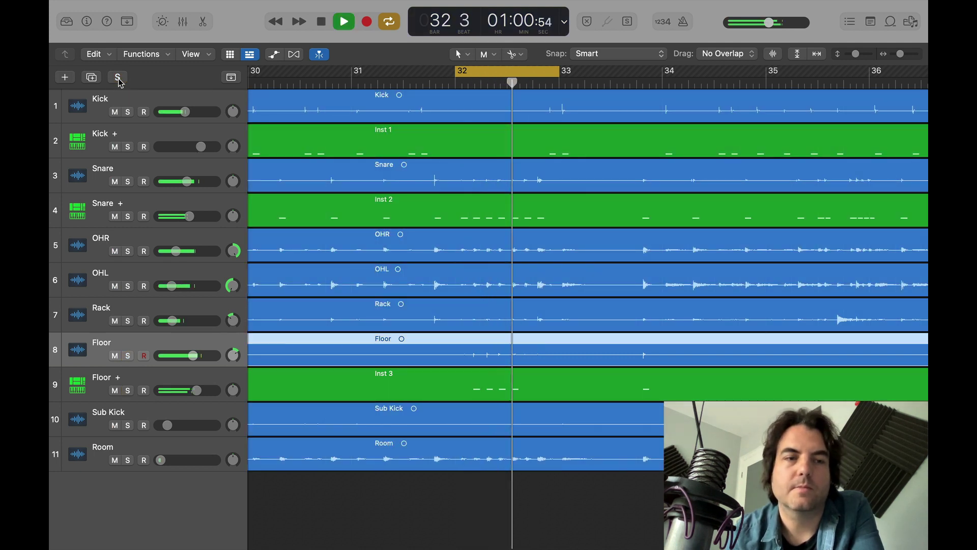
pyautogui.press('space')
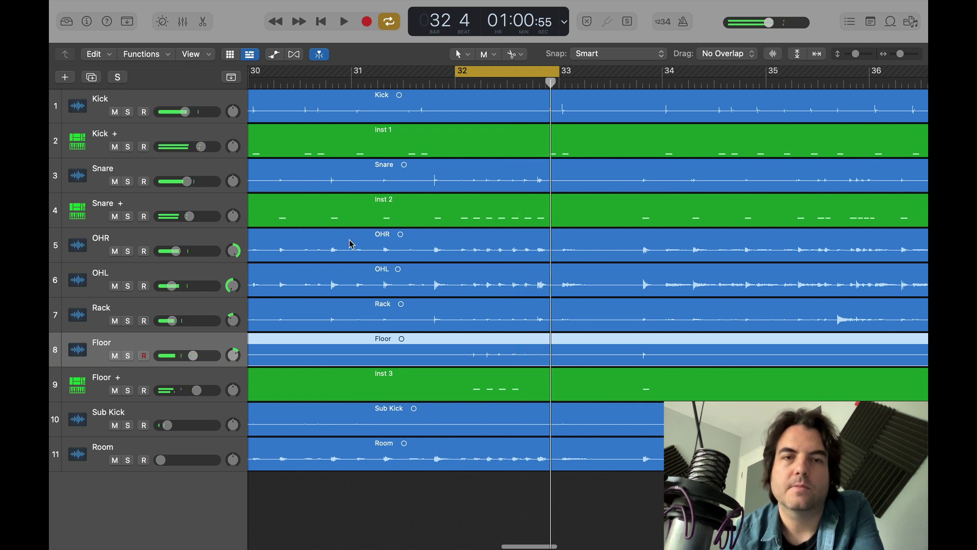
# Step: Extend the cycle range to start at bar 28 and play the full drum mix through the tom fill in bar 32
pyautogui.press('super+Left')
pyautogui.moveTo(513, 79); pyautogui.dragTo(297, 86)
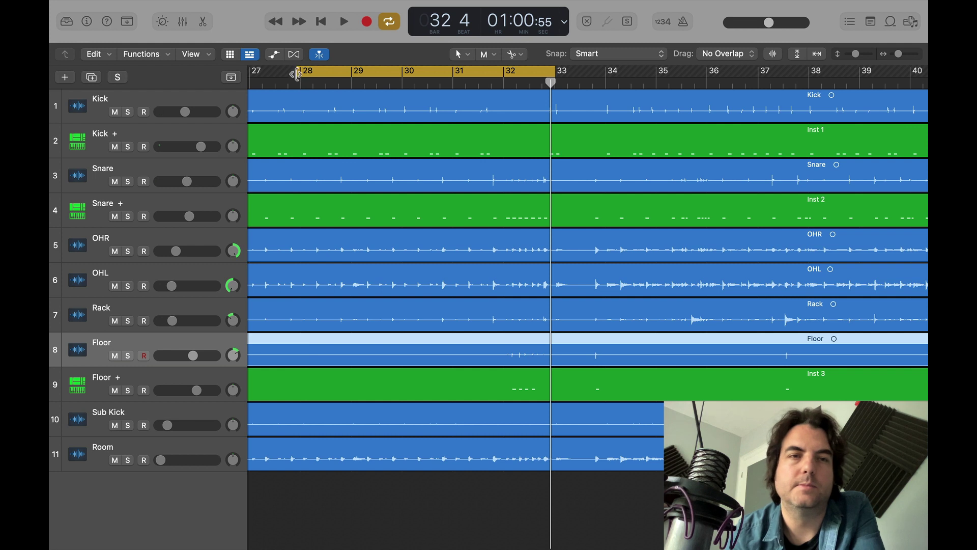
pyautogui.click(297, 74)
pyautogui.press('space')
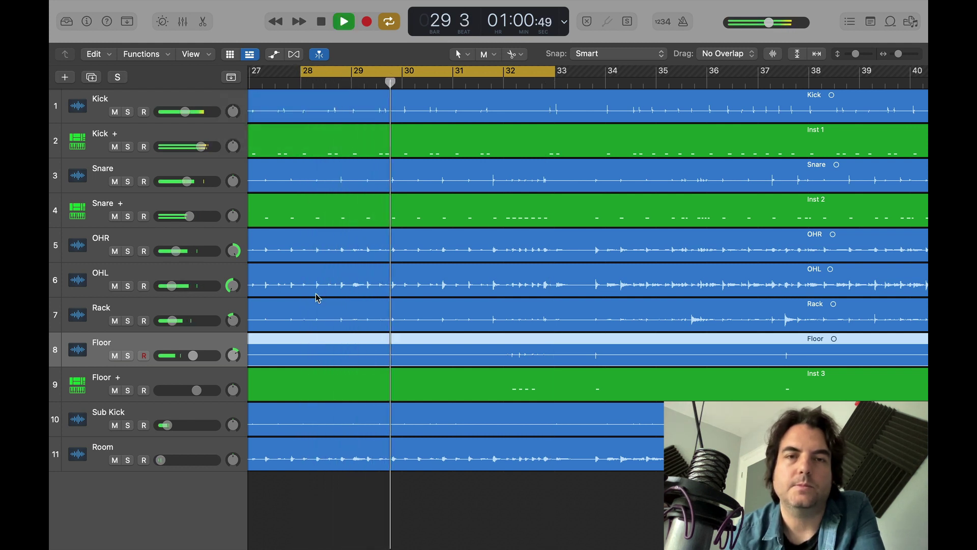
pyautogui.scroll(-5, 316, 498)
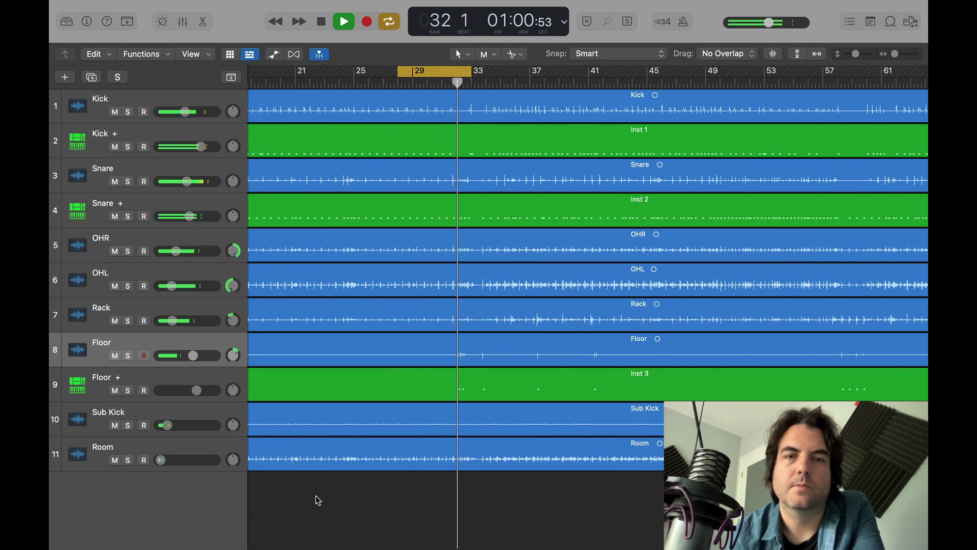
pyautogui.press('space')
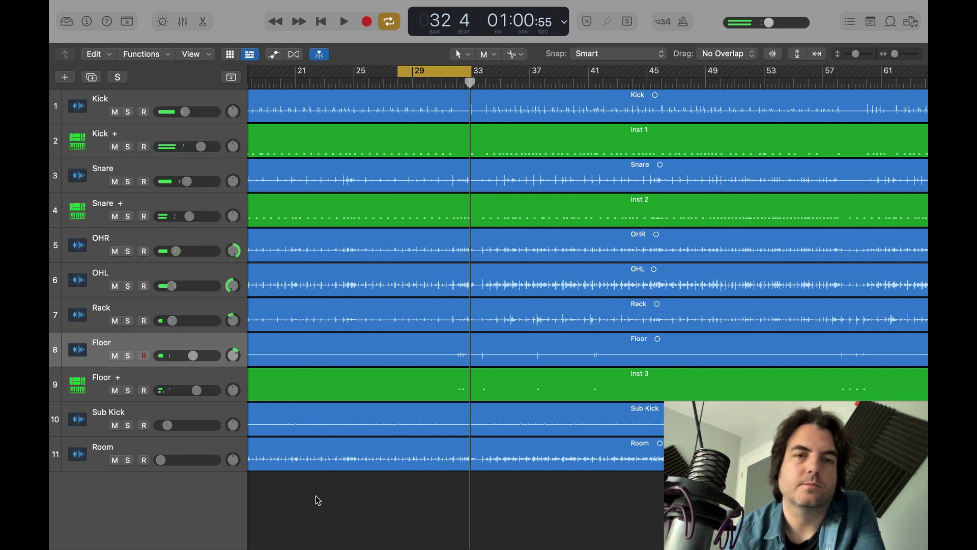
# Step: Fit the whole song in view, stretch the cycle range from bar 2 to about bar 70, and play the full mix from the start
pyautogui.press('z')
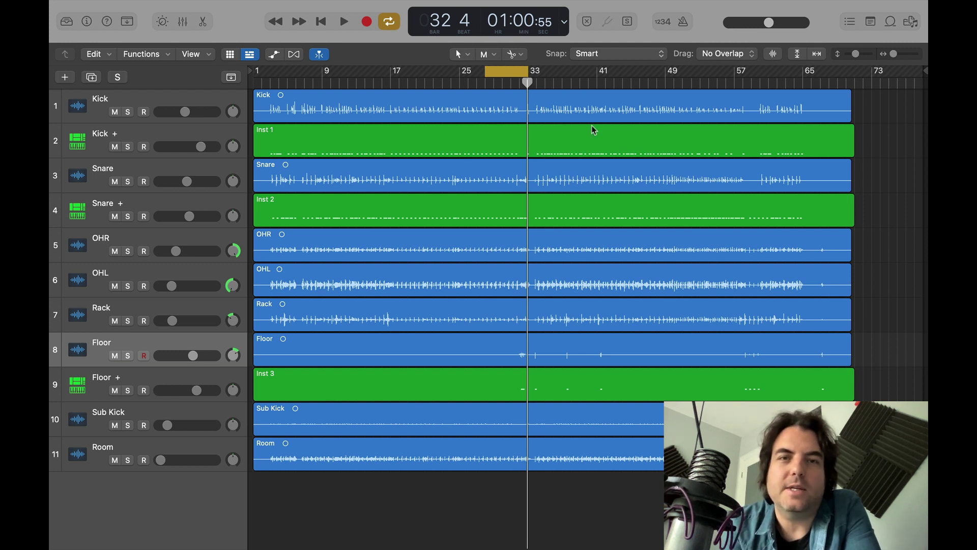
pyautogui.moveTo(487, 74); pyautogui.dragTo(268, 110)
pyautogui.moveTo(528, 74); pyautogui.dragTo(846, 109)
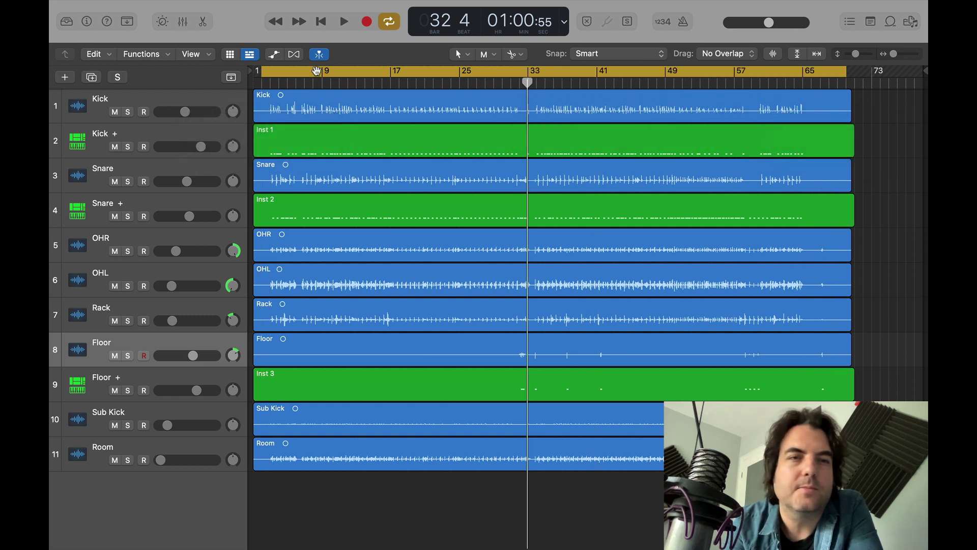
pyautogui.moveTo(263, 73); pyautogui.dragTo(264, 72)
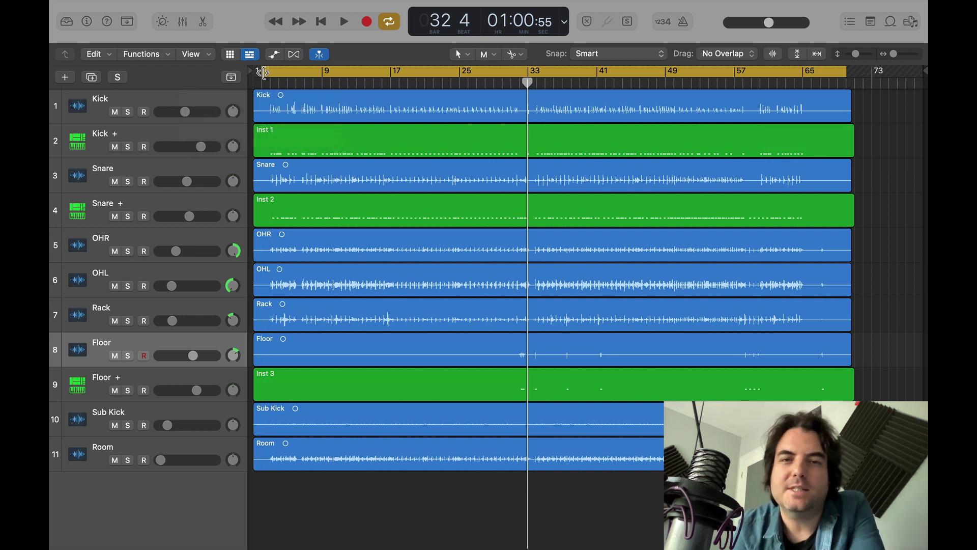
pyautogui.press('Return')
pyautogui.press('space')
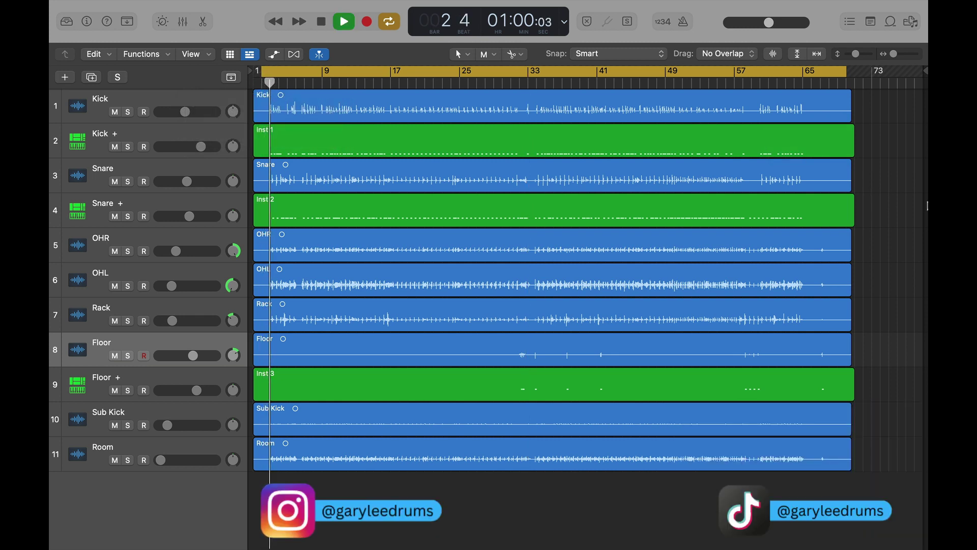